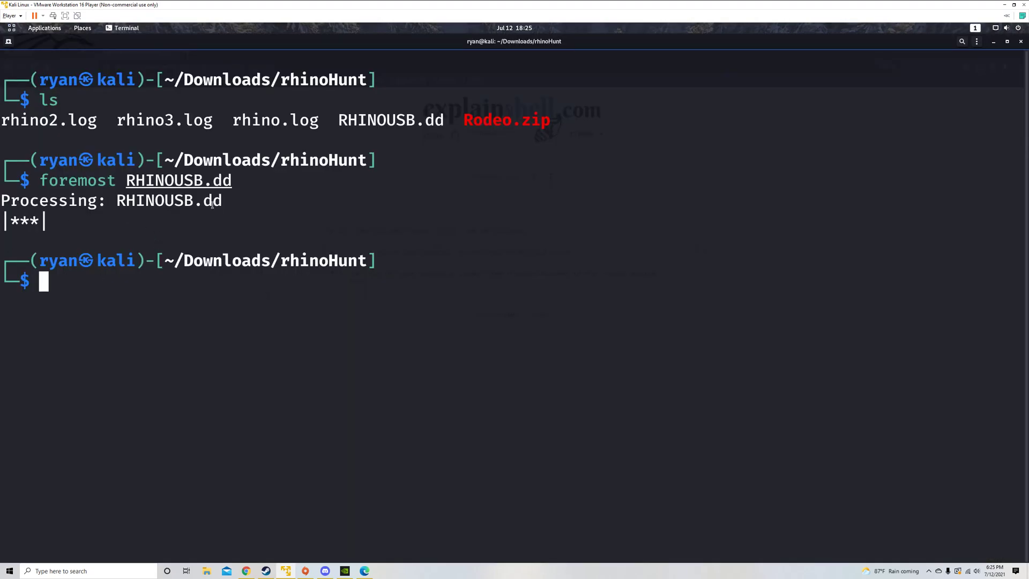
Step: Highlight the foremost processing and progress lines, then list the rhinoHunt folder contents
drag(224, 207, 4, 209)
drag(71, 230, 92, 237)
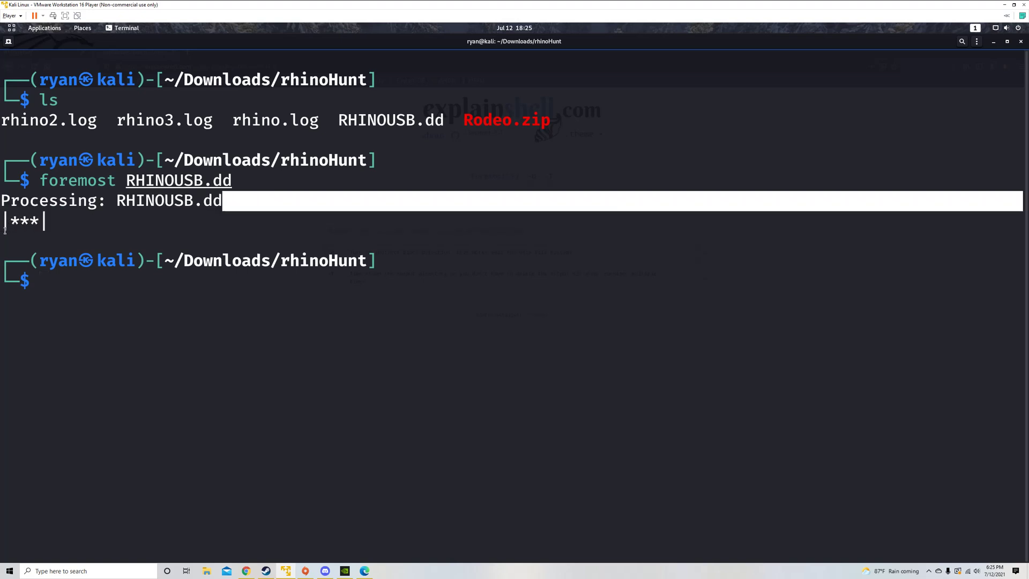
click(92, 237)
text(ls)
key(Return)
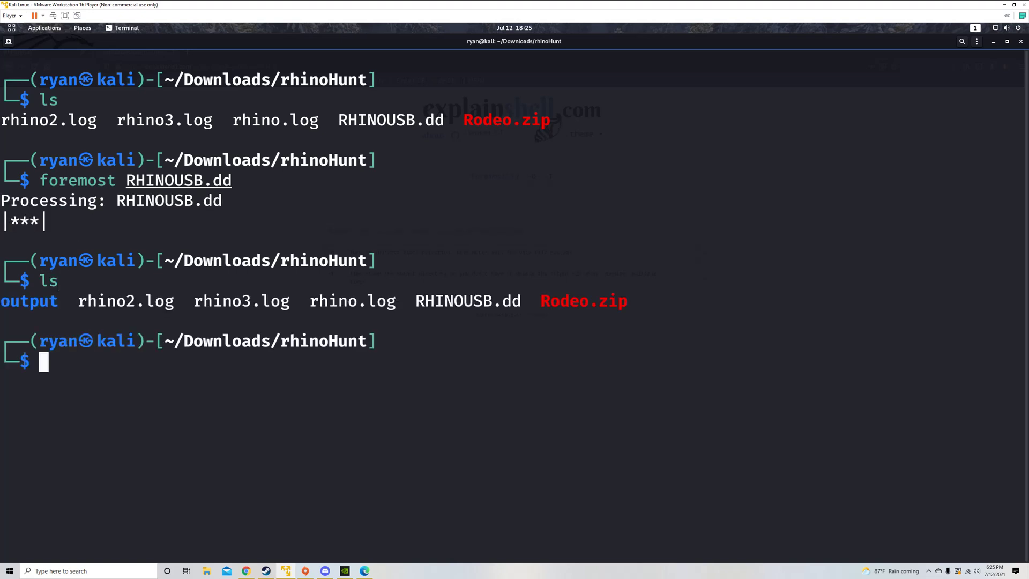
Step: Enter the new output folder and list its gif, jpg and ole subfolders
double_click(4, 296)
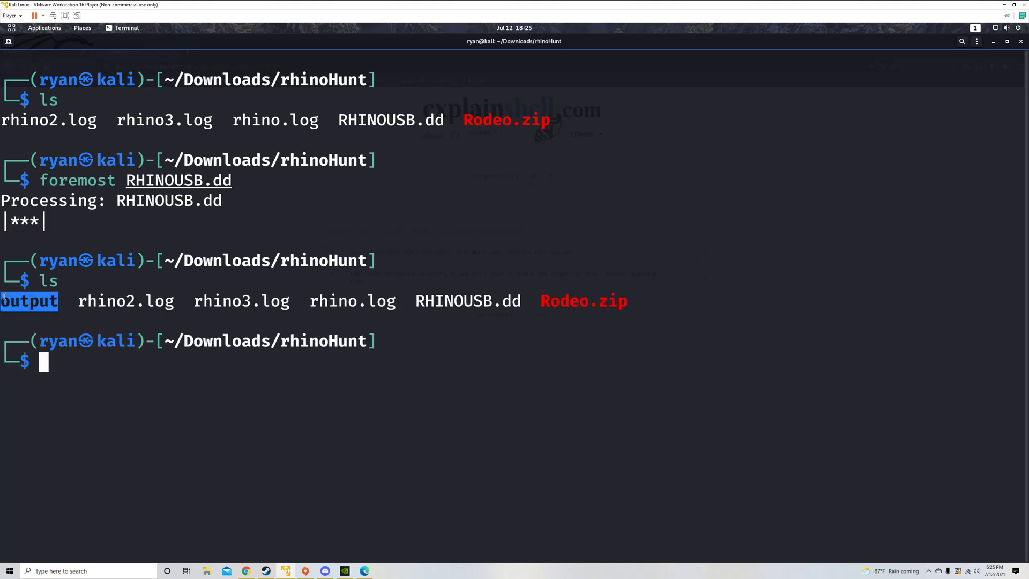
click(332, 363)
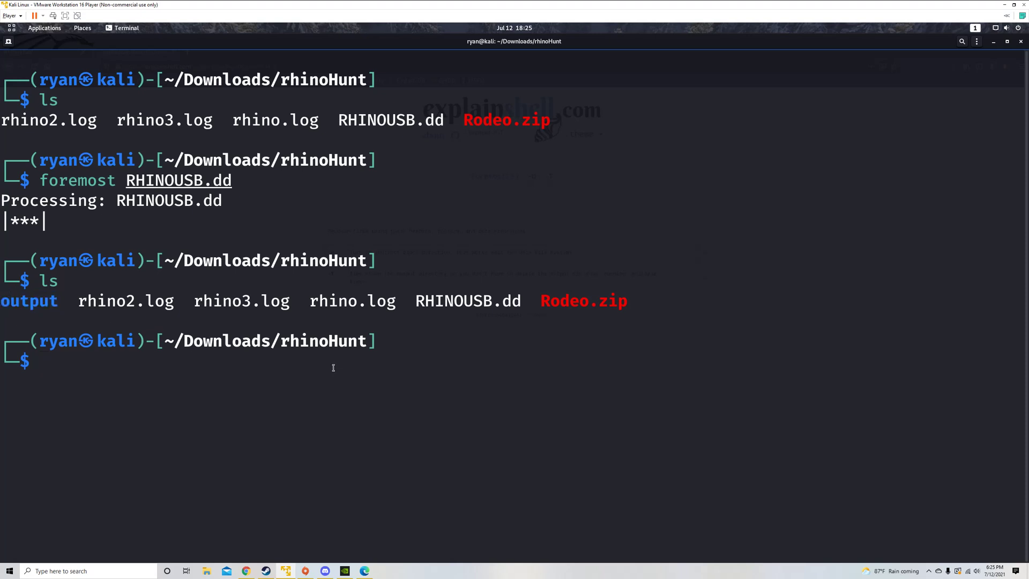
text(cd out)
key(Tab)
key(Return)
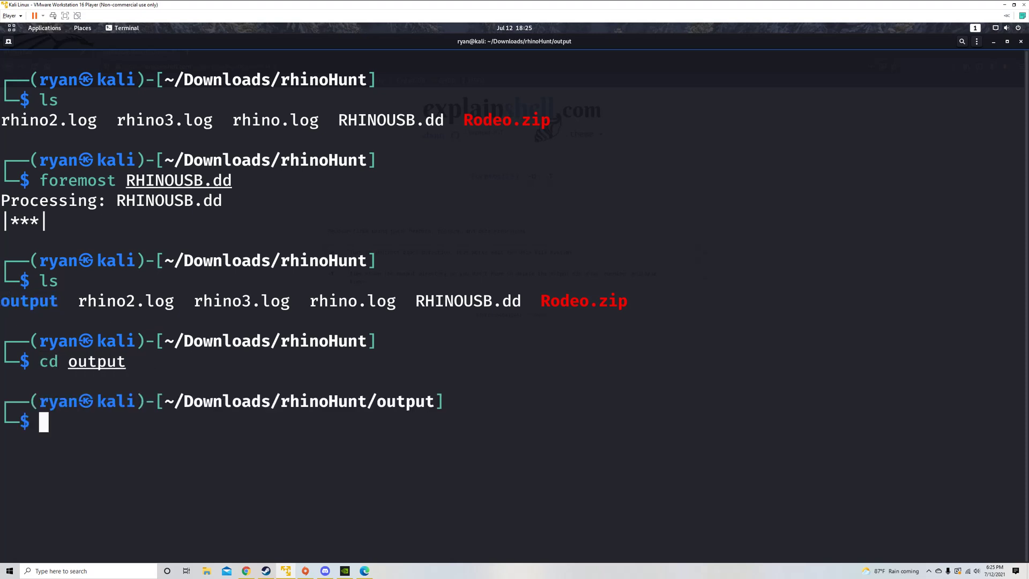
text(ls)
key(Return)
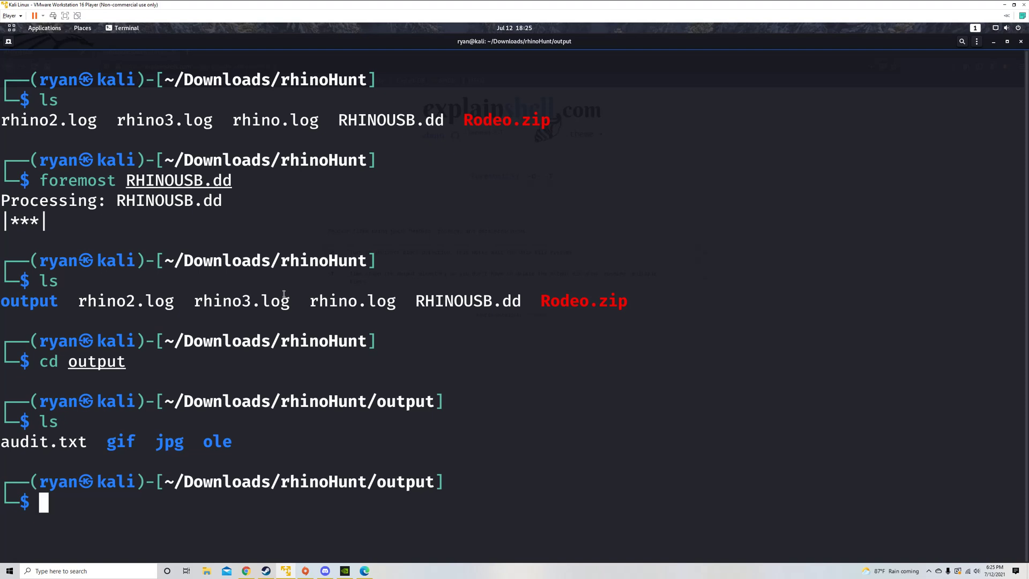
mouse_move(90, 454)
mouse_down()
mouse_move(3, 445)
mouse_move(77, 462)
mouse_up()
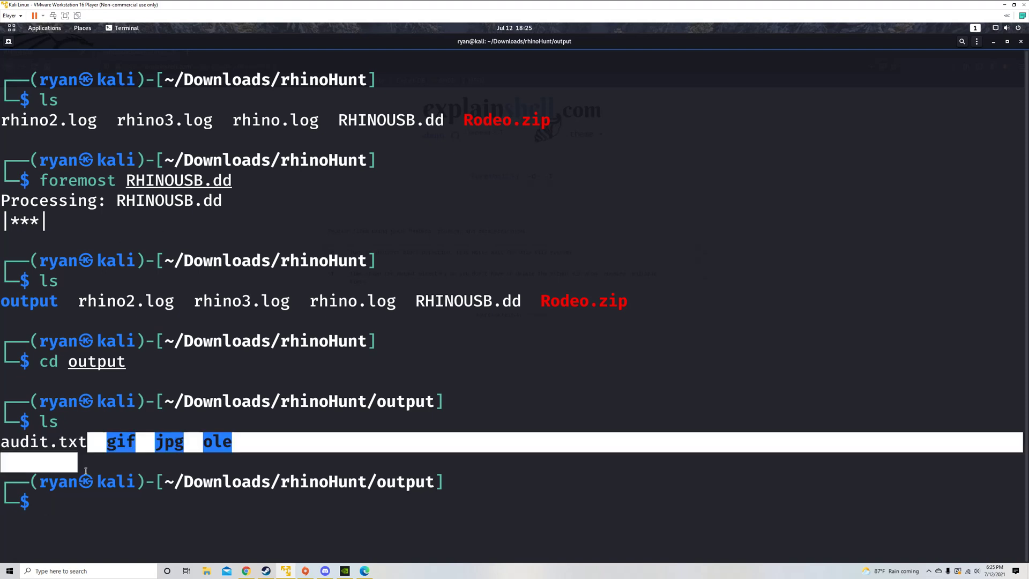
Step: Print the audit.txt report with cat and scroll up to its start
text(cat au)
key(Tab)
key(Return)
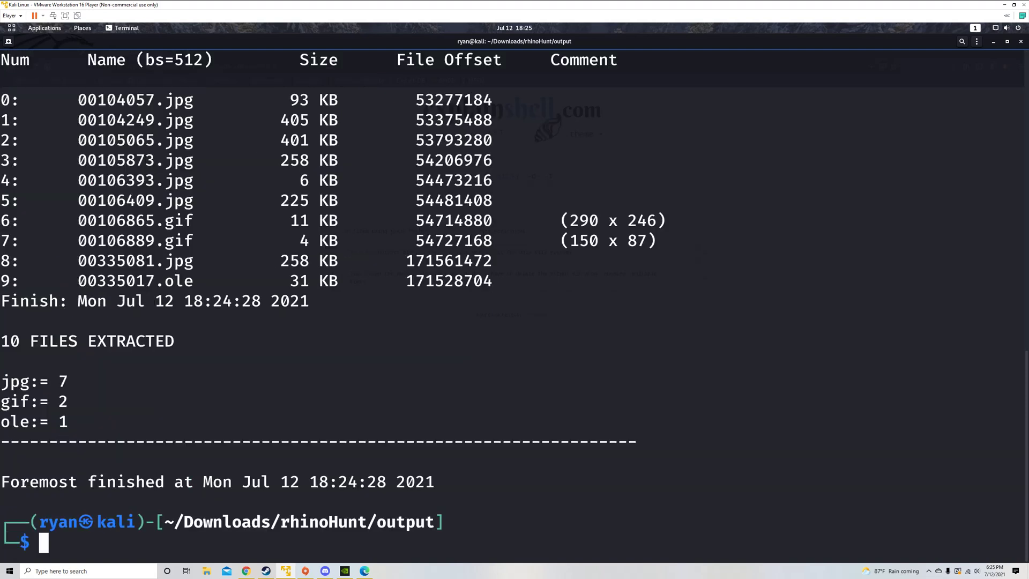
scroll(125, 351, up, 3)
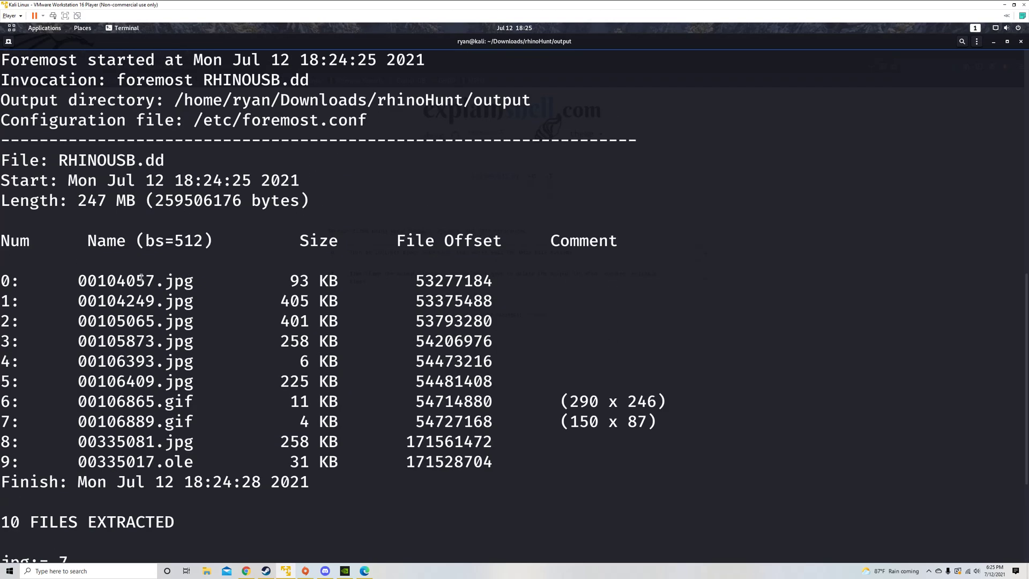
scroll(101, 158, up, 3)
click(78, 197)
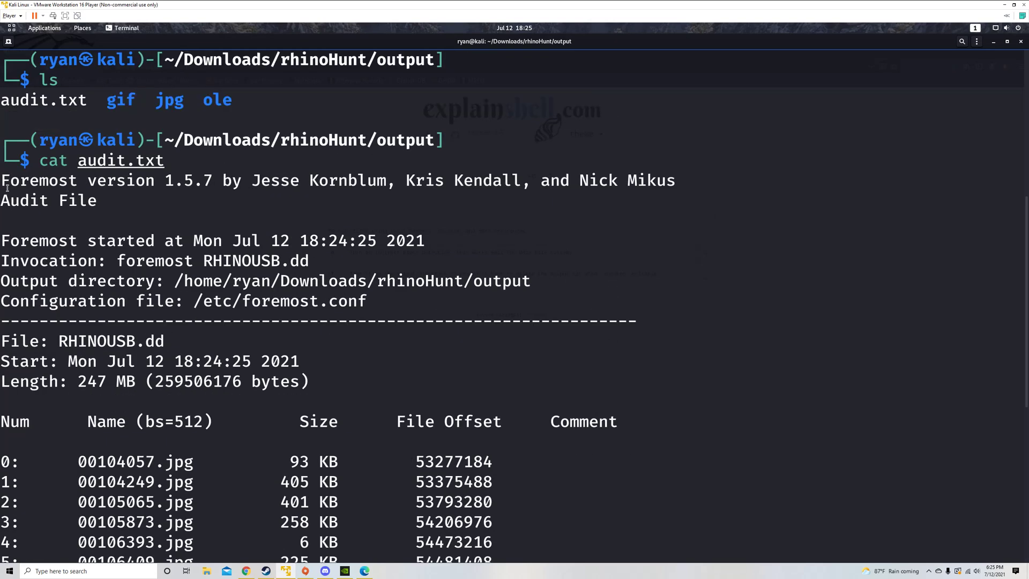
Step: Point out Foremost version 1.5.7 and the extracted jpg and gif counts in the report
drag(7, 188, 220, 193)
scroll(107, 208, down, 2)
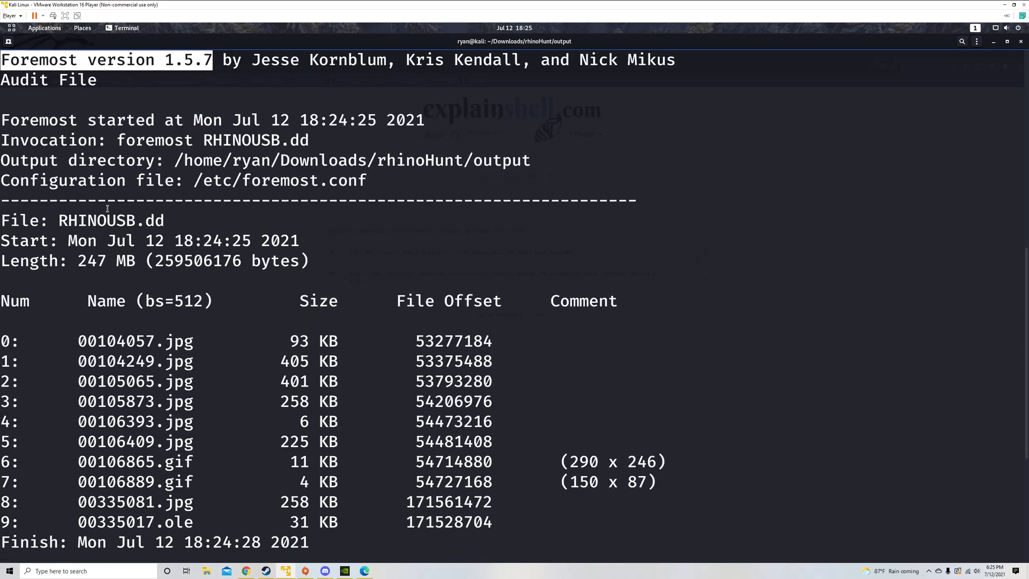
drag(166, 64, 216, 63)
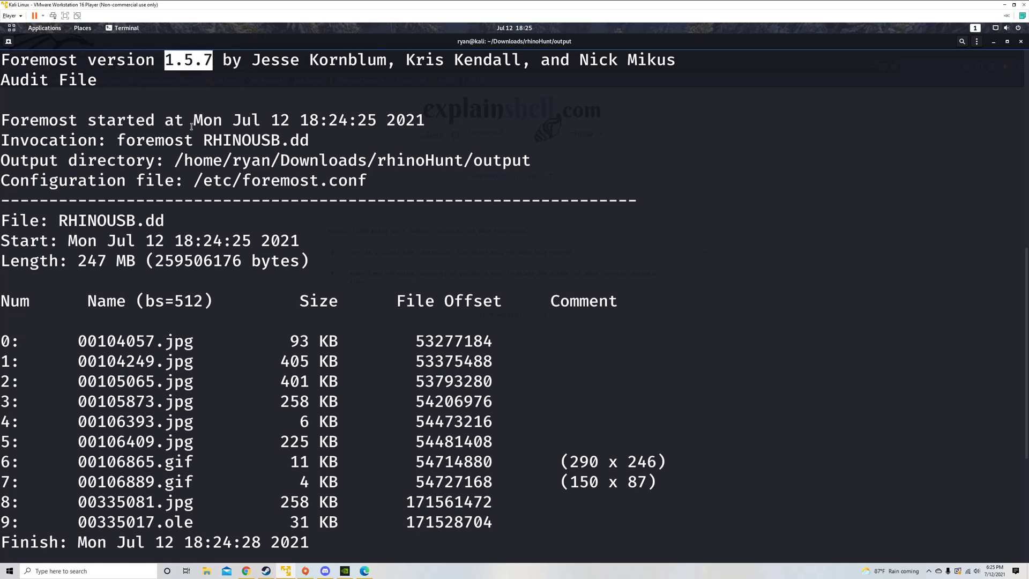
scroll(119, 158, down, 1)
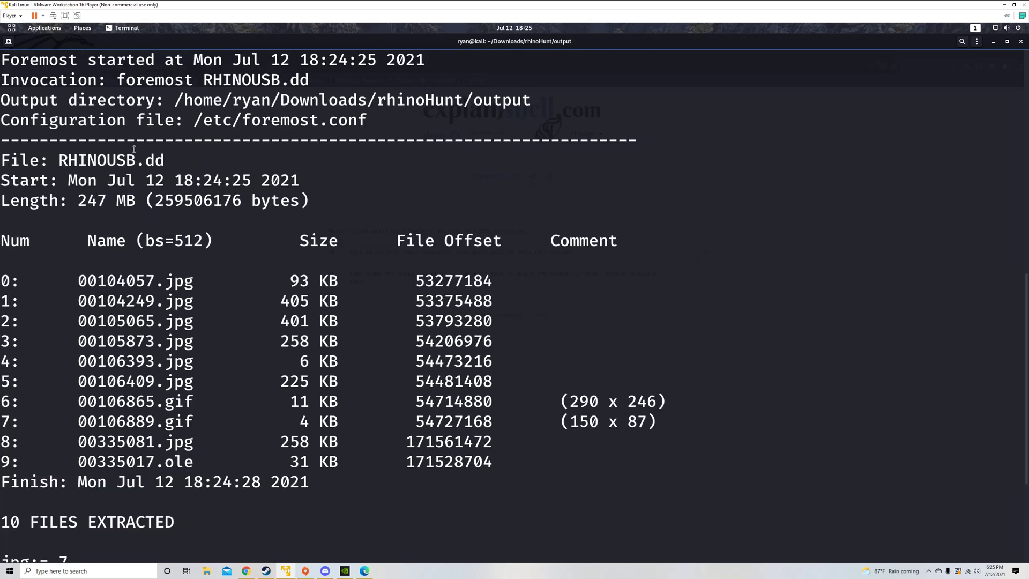
scroll(182, 314, down, 3)
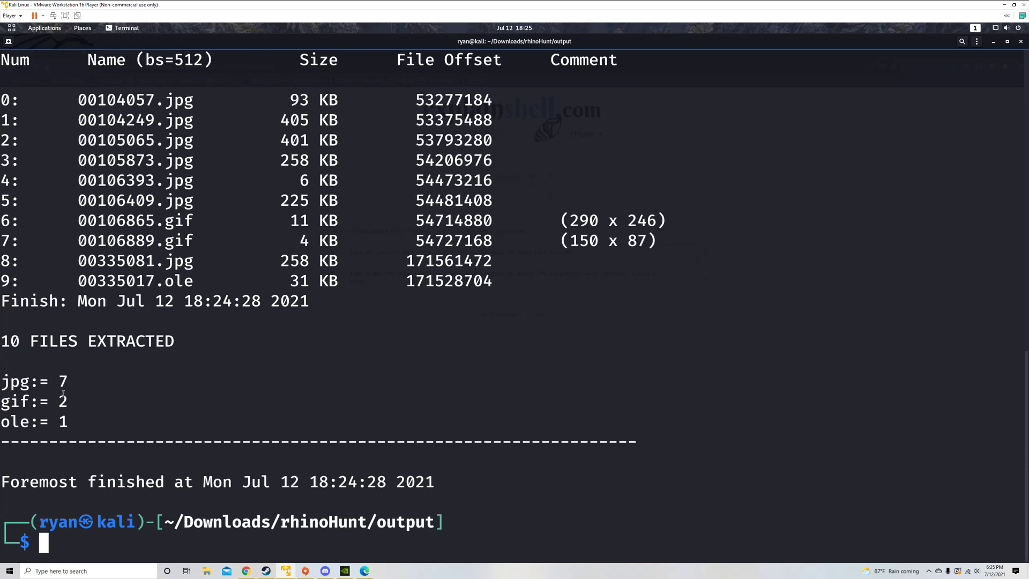
drag(63, 394, 160, 424)
click(77, 423)
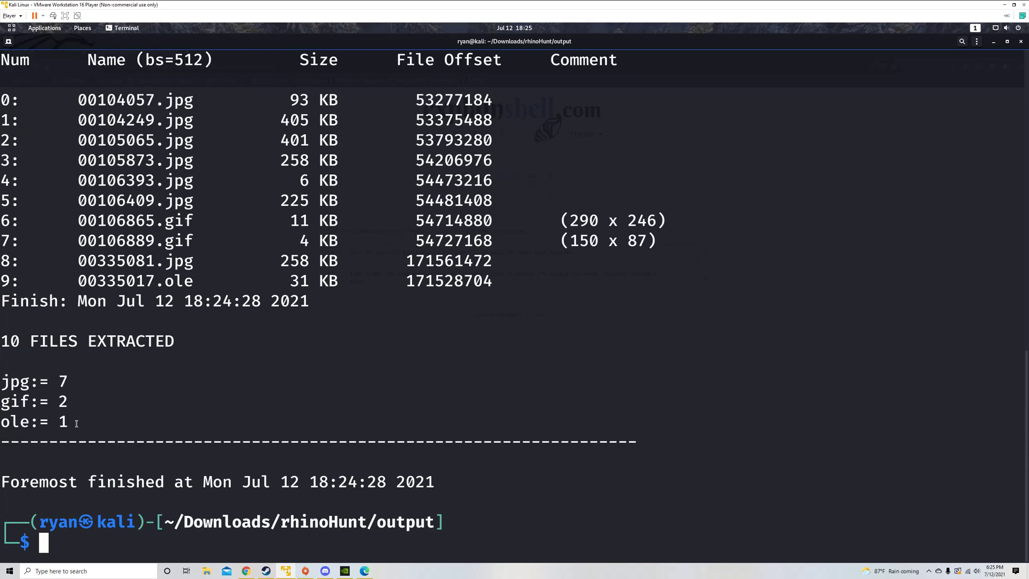
click(11, 33)
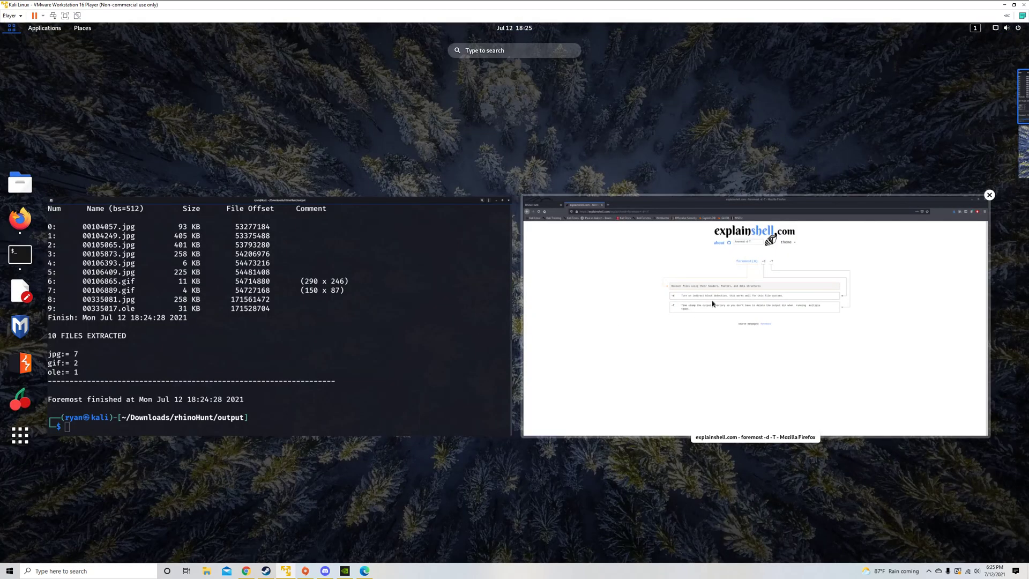
click(674, 290)
click(31, 51)
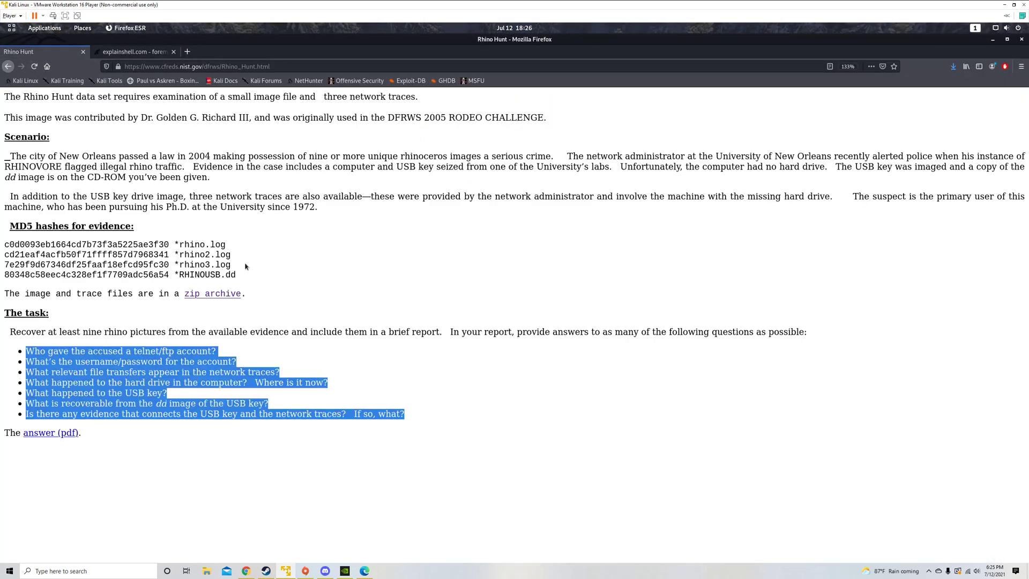
drag(113, 244, 107, 245)
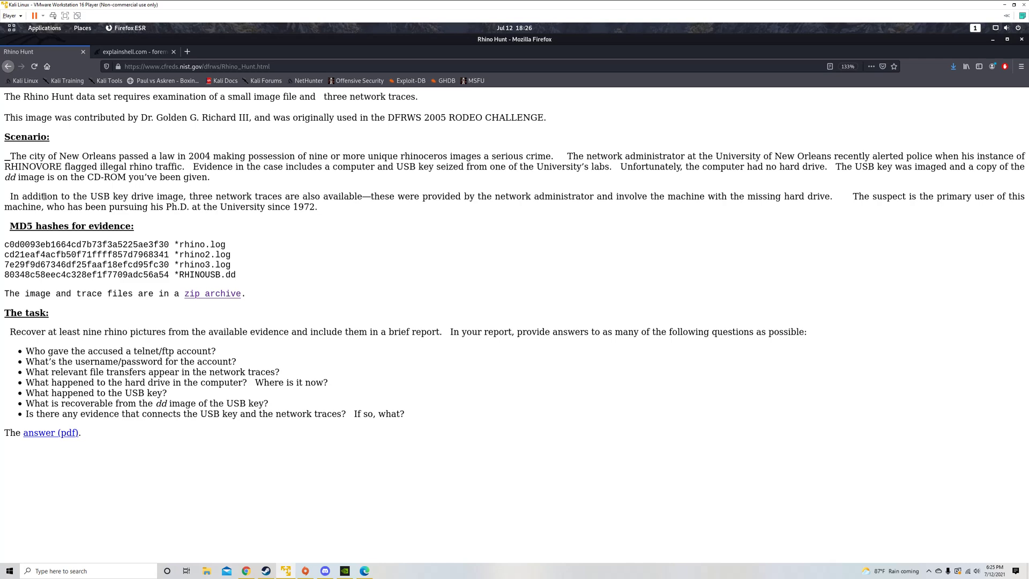
click(11, 28)
click(310, 249)
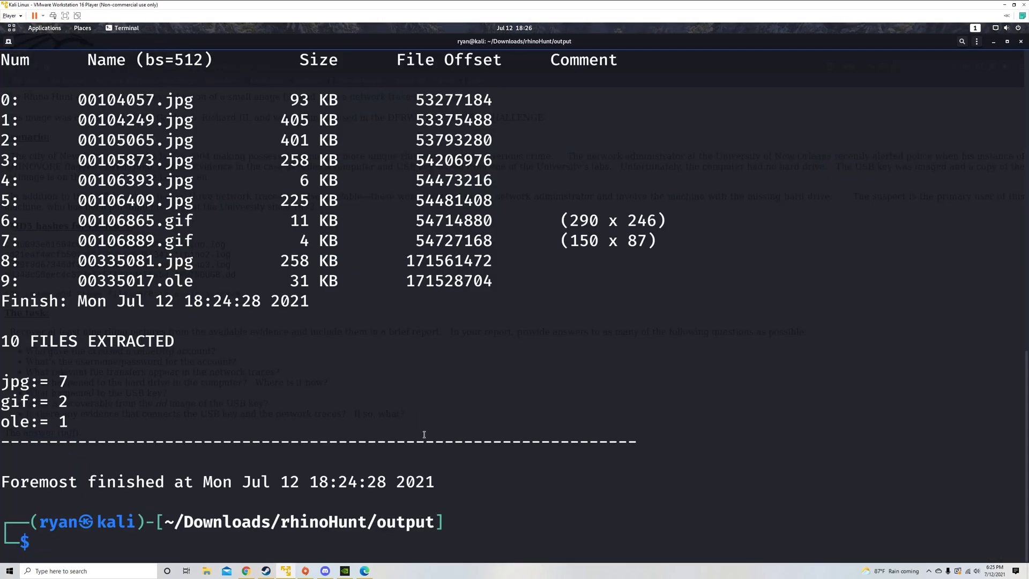
Step: Highlight the jpg count of 7 and list the output folder again
double_click(71, 386)
click(278, 461)
text(ls)
key(Return)
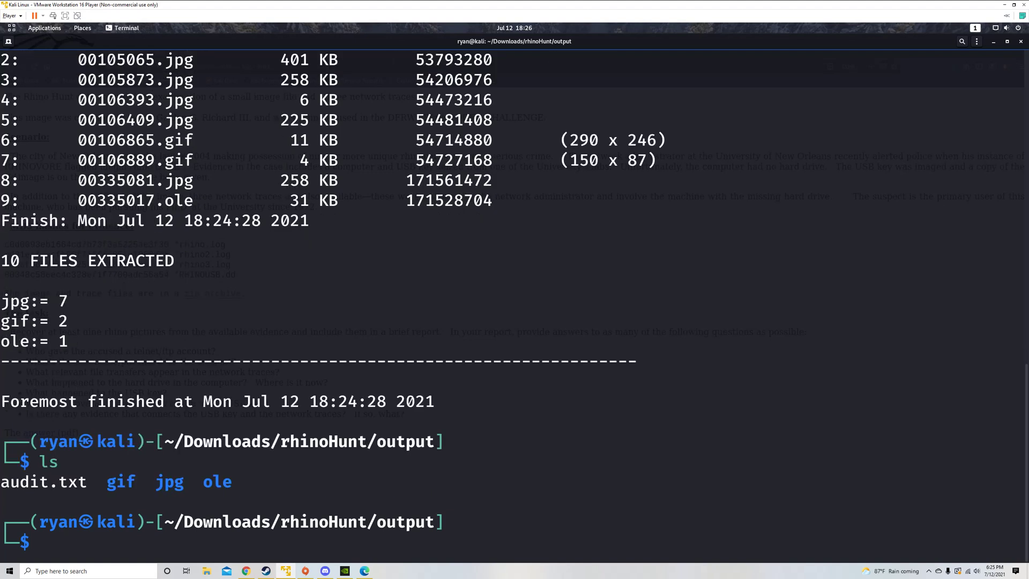
Step: Move into the jpg folder and list the seven recovered jpg files
double_click(166, 484)
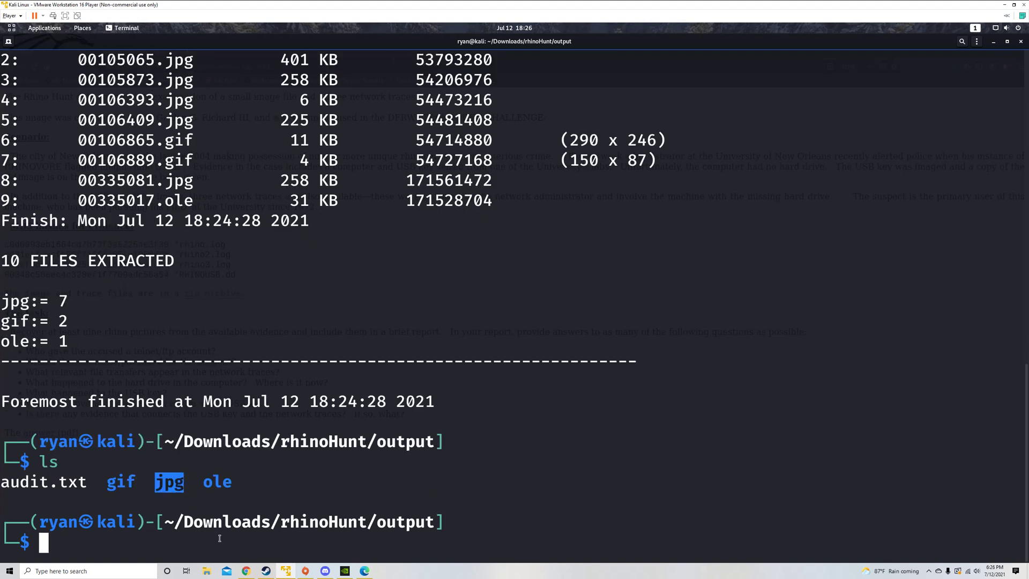
text(cd jpg)
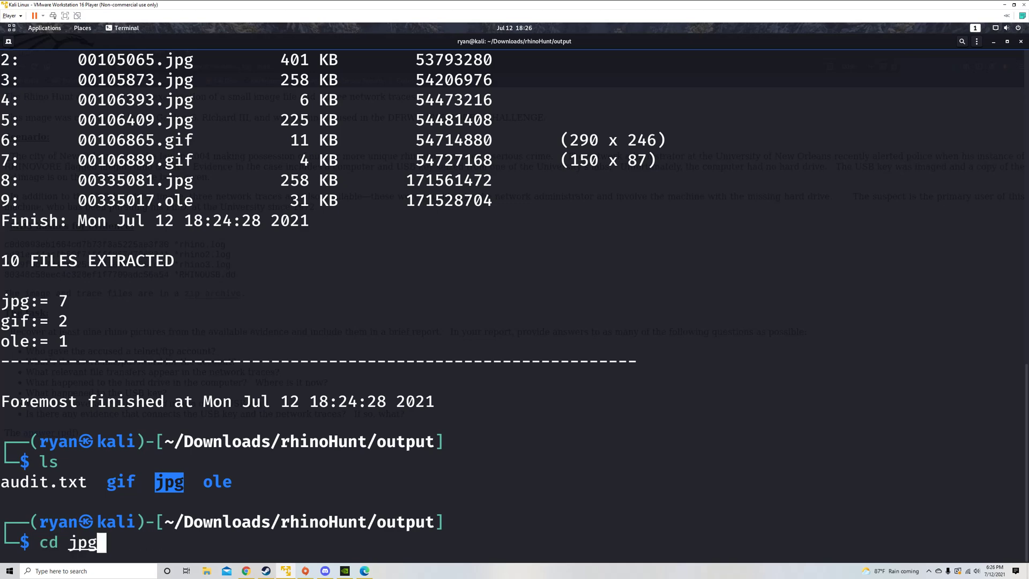
key(Return)
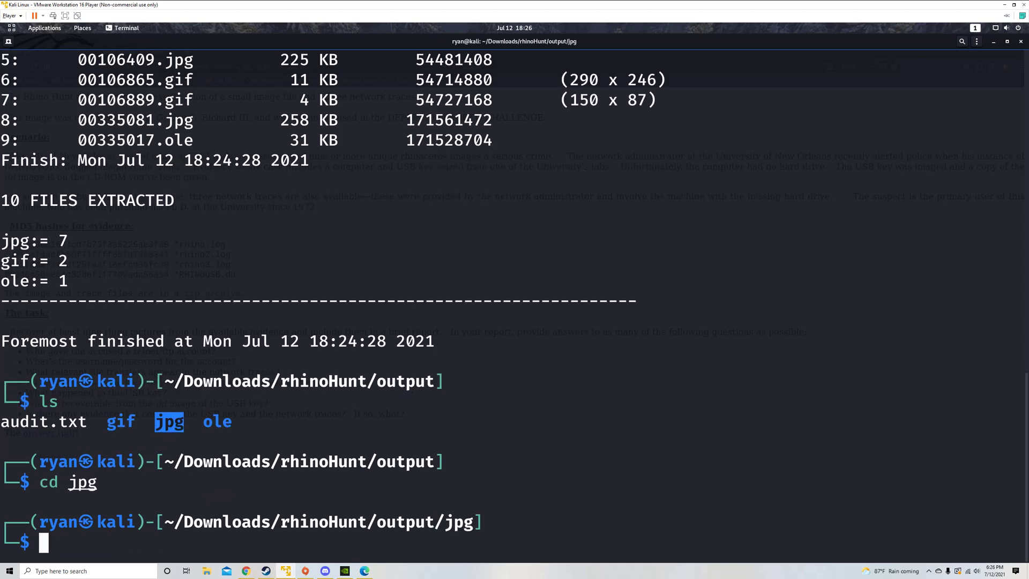
text(ls)
key(Return)
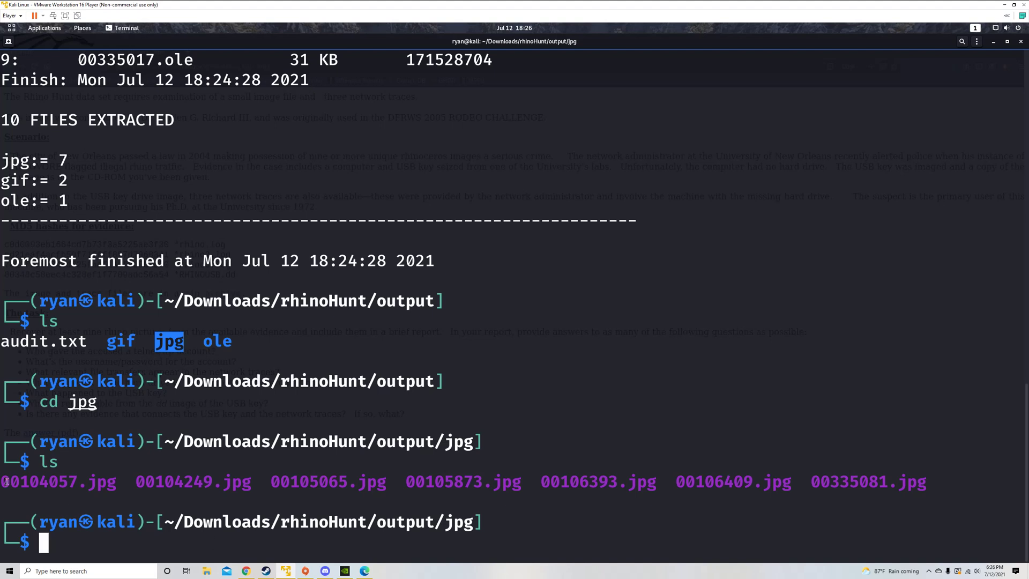
drag(4, 481, 931, 480)
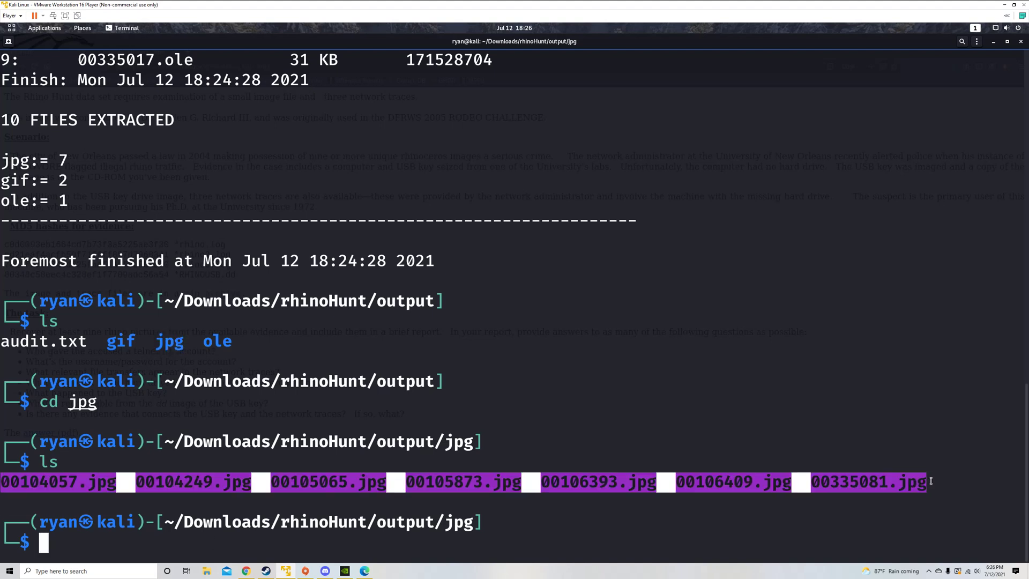
click(457, 565)
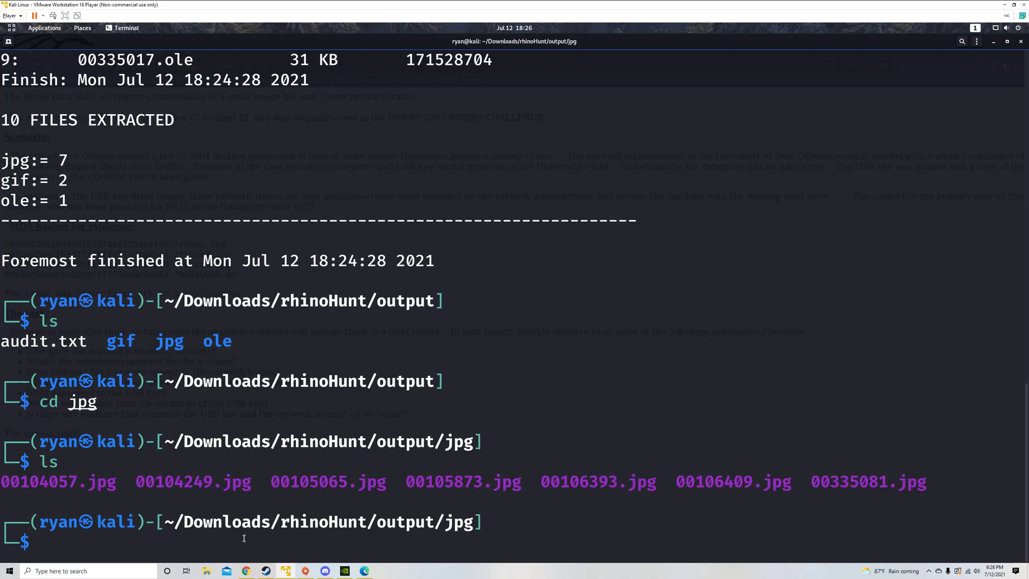
Step: Replace the premature feh command with 'sudo apt-get install feh' and run it
text(feh)
key(BackSpace)
key(BackSpace)
key(BackSpace)
key(BackSpace)
text(sudo ap)
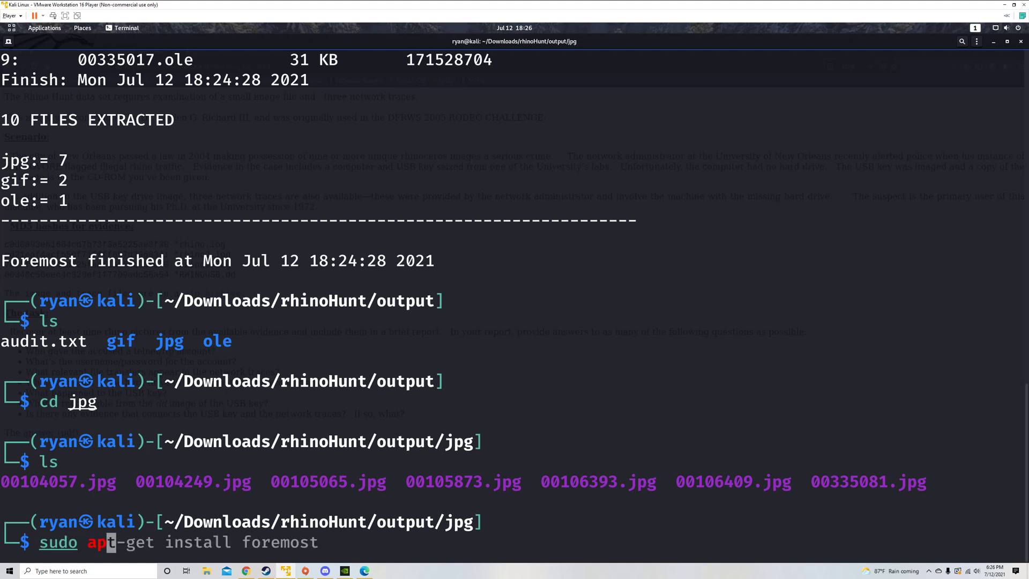
text(t-get install )
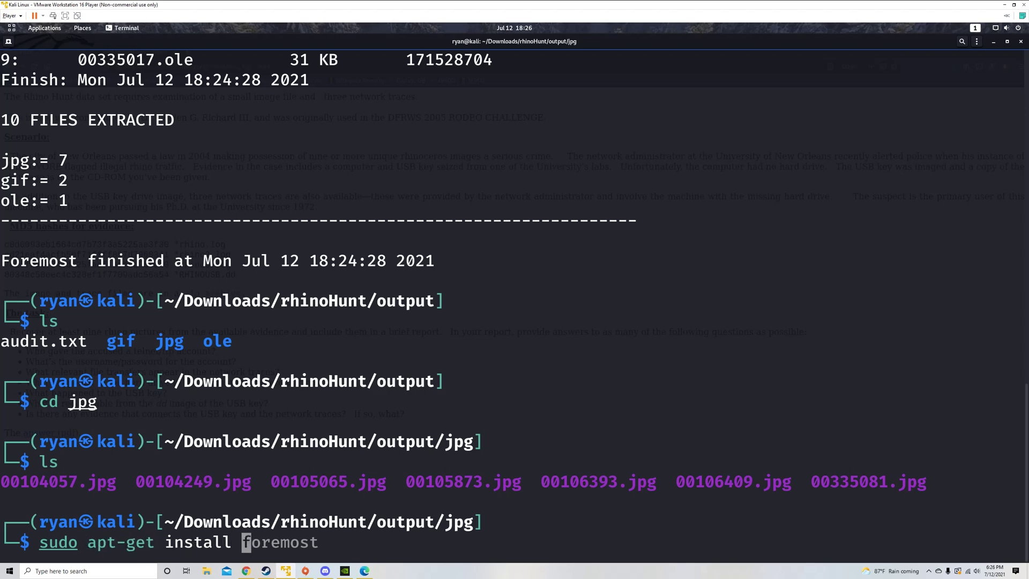
text(feh)
key(Return)
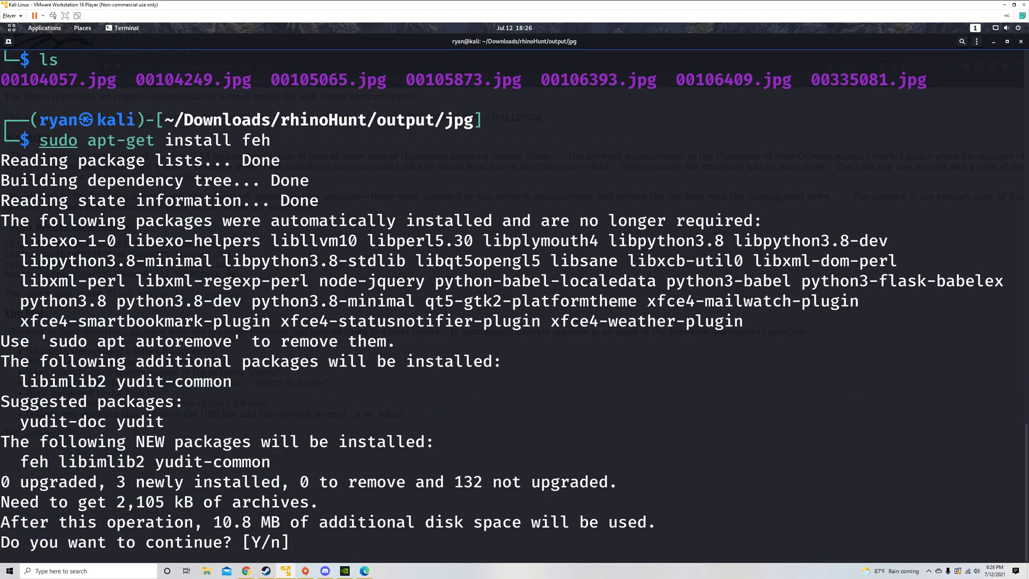
Step: Confirm the feh install with y, clear the screen, and list the jpg files
text(y)
key(Return)
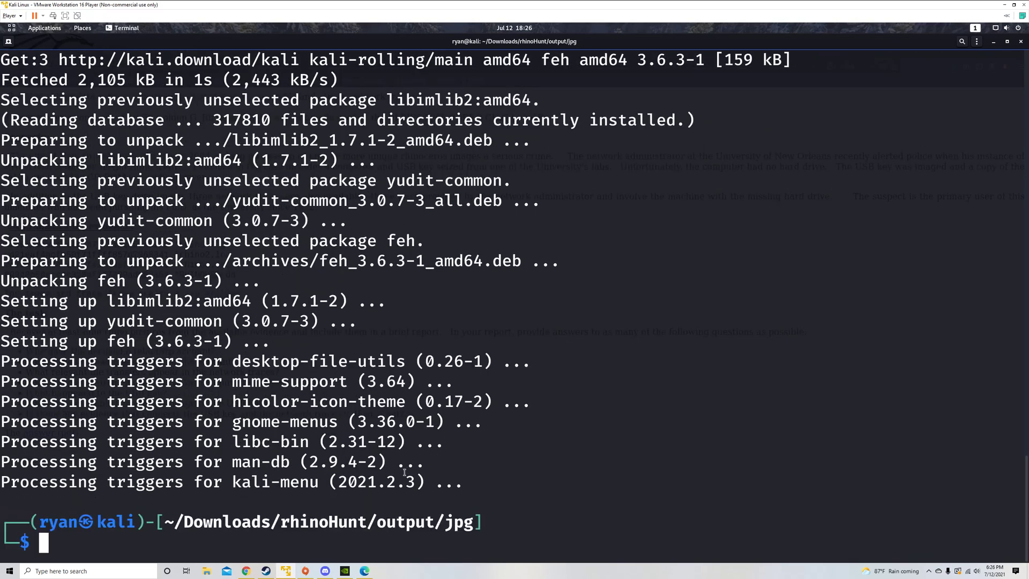
text(cleasr)
key(Return)
text(clear)
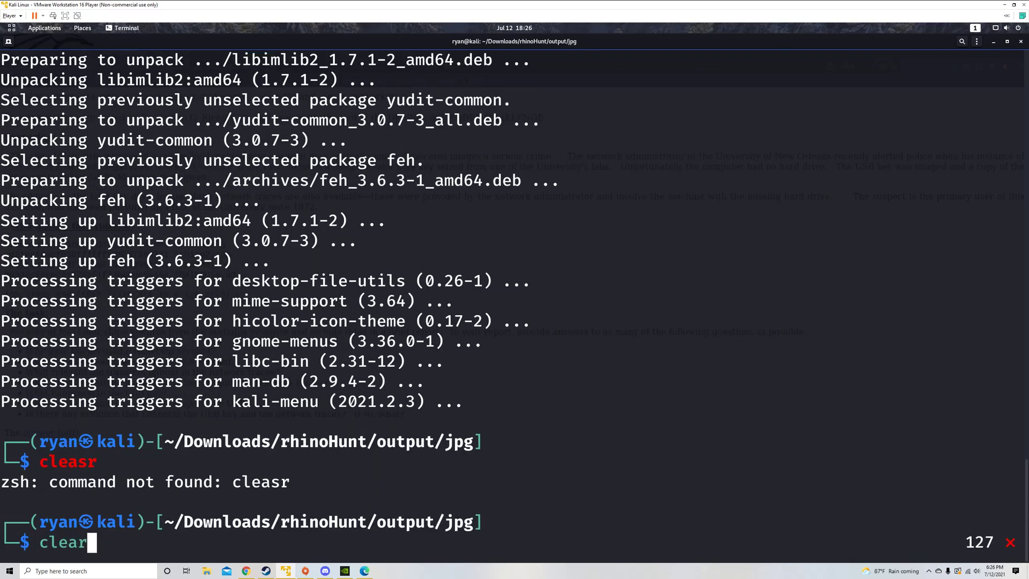
key(Return)
text(ls)
key(Return)
Step: View 00104057.jpg in feh, revealing an alligator photo, then close the viewer
text(feh 0011)
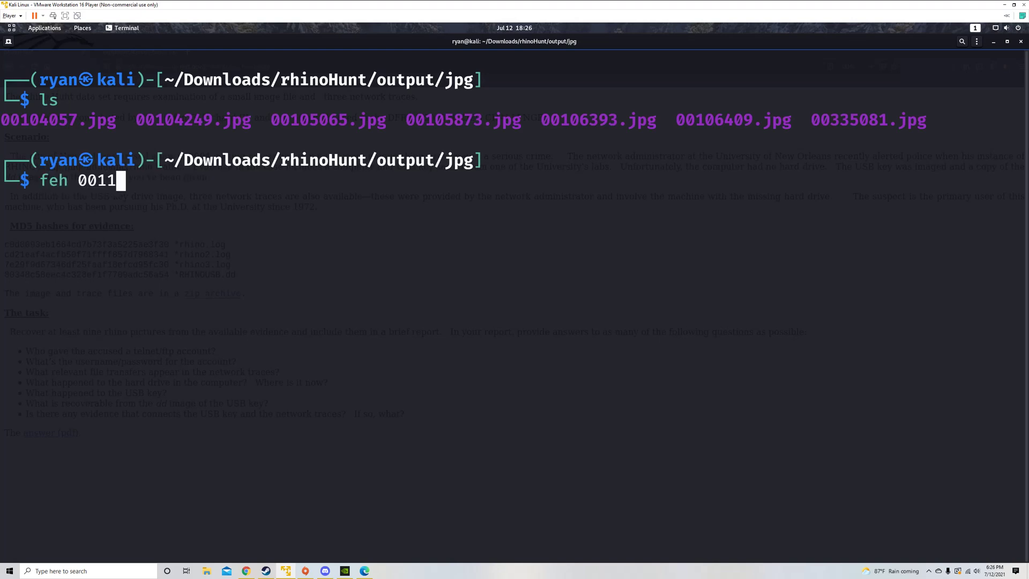
key(BackSpace)
text(040)
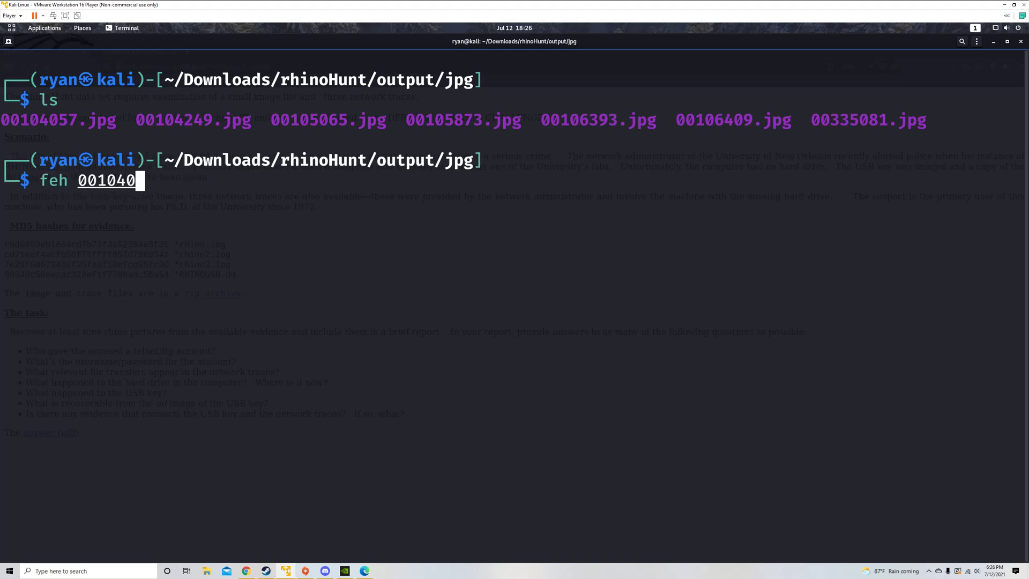
key(Tab)
key(Return)
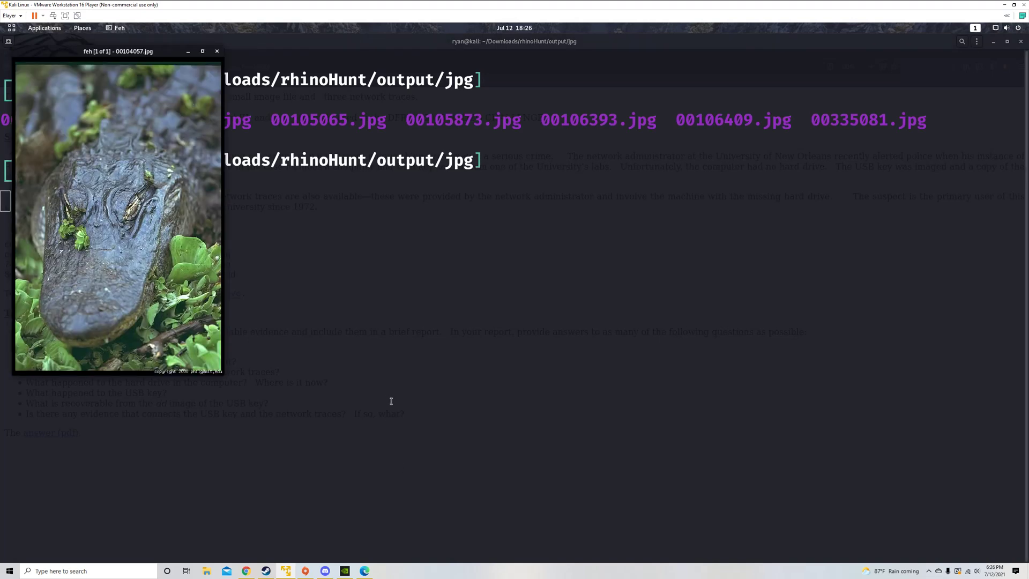
click(217, 51)
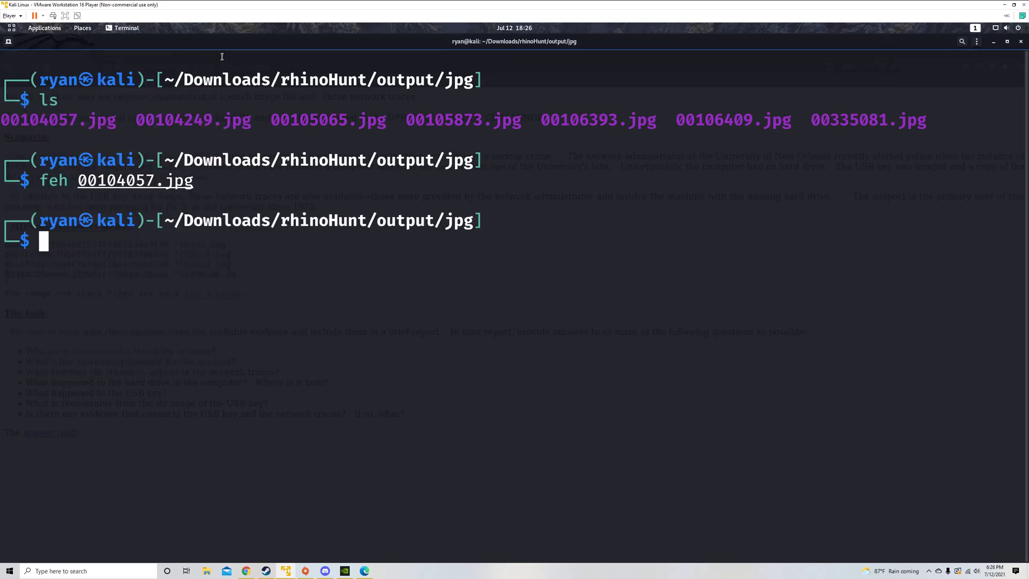
click(13, 30)
click(13, 30)
Step: Browse Files to Downloads/rhinoHunt/output/jpg, review the seven JPEG thumbnails, then close the window
click(13, 30)
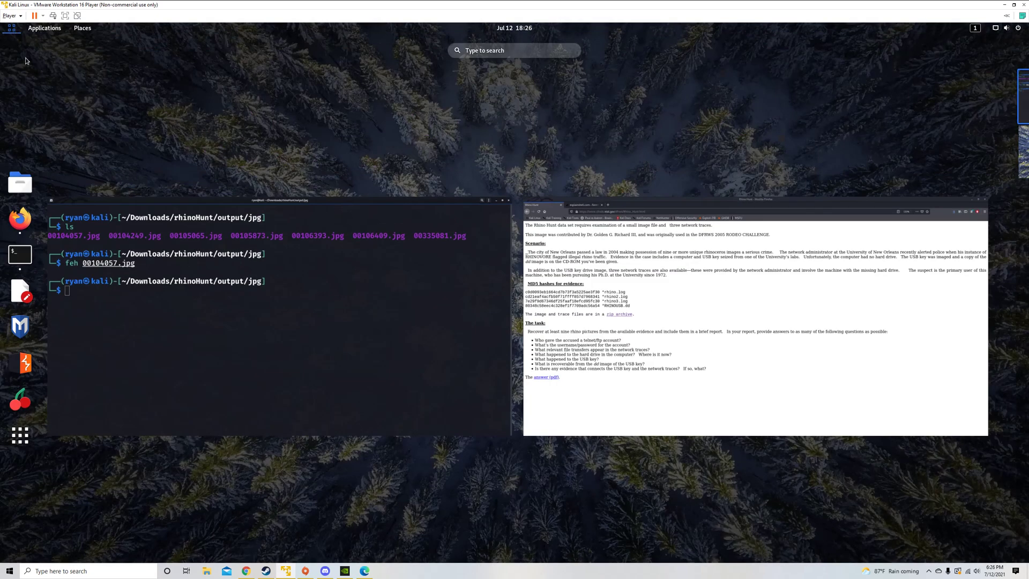
click(21, 192)
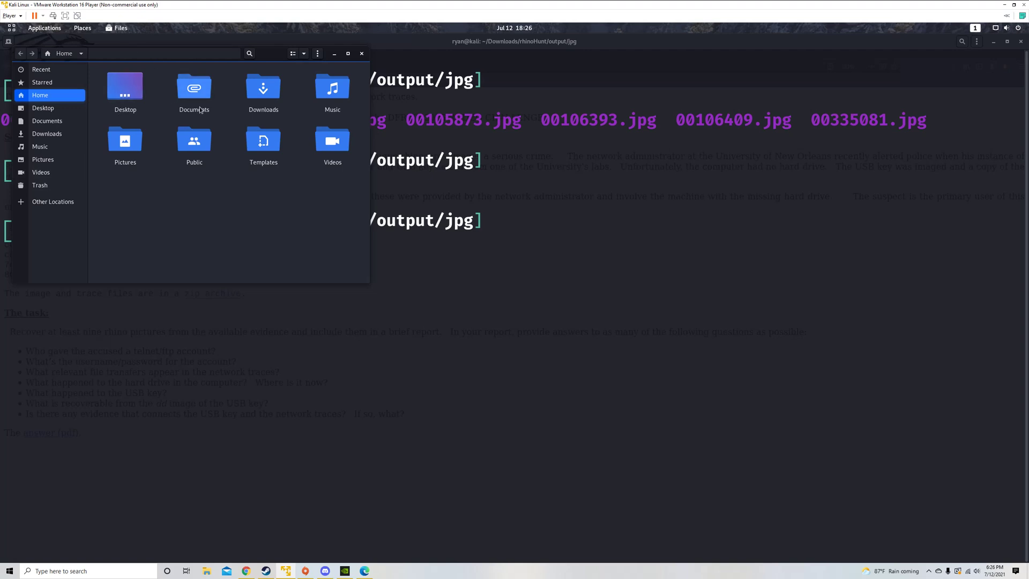
double_click(257, 93)
click(134, 95)
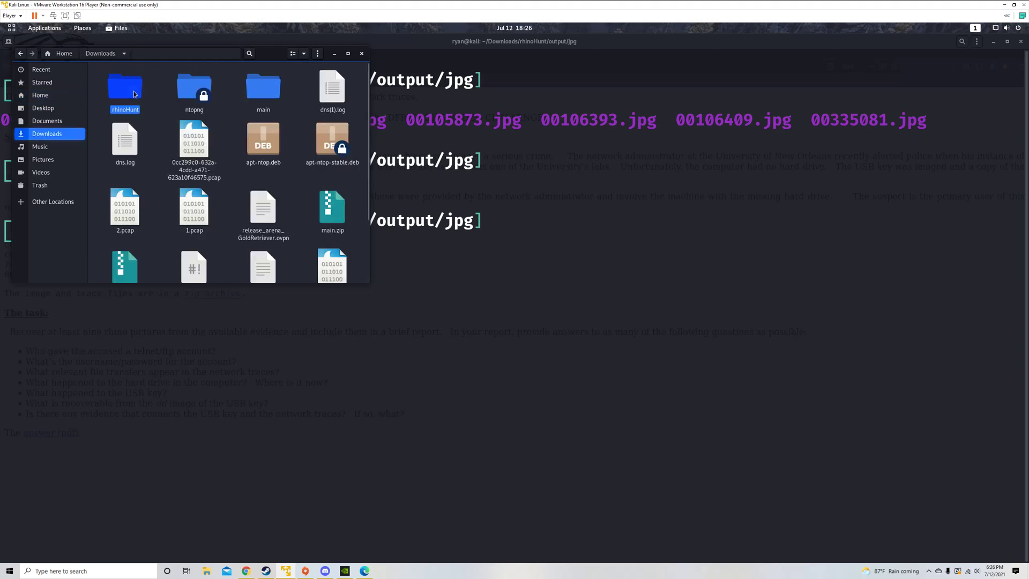
double_click(134, 94)
double_click(132, 91)
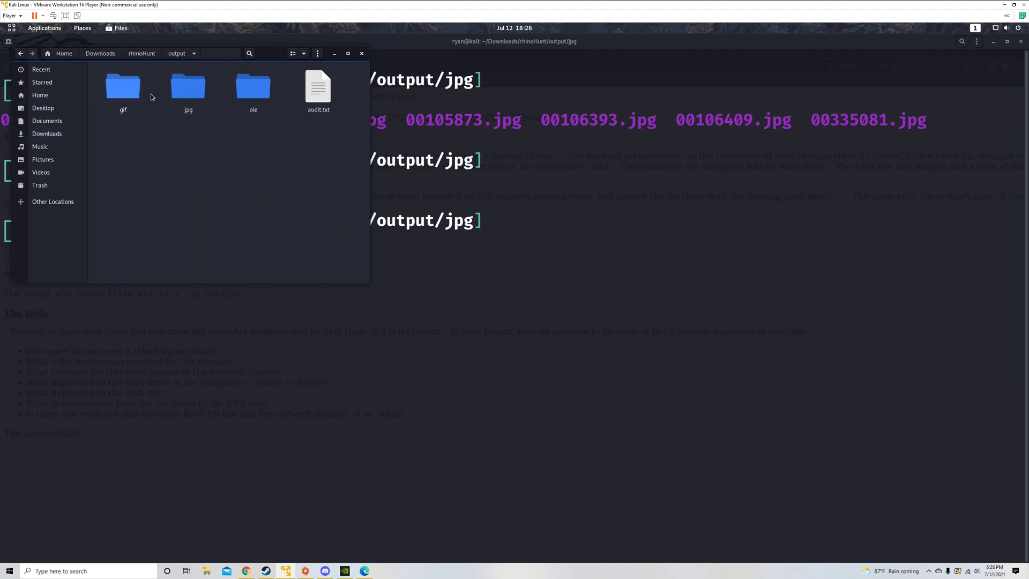
double_click(192, 98)
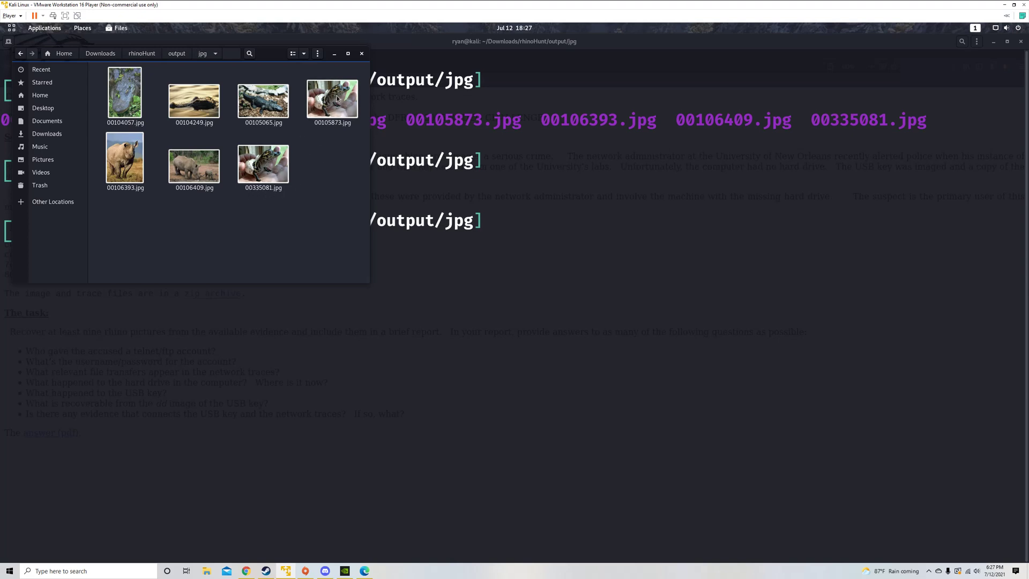
click(362, 54)
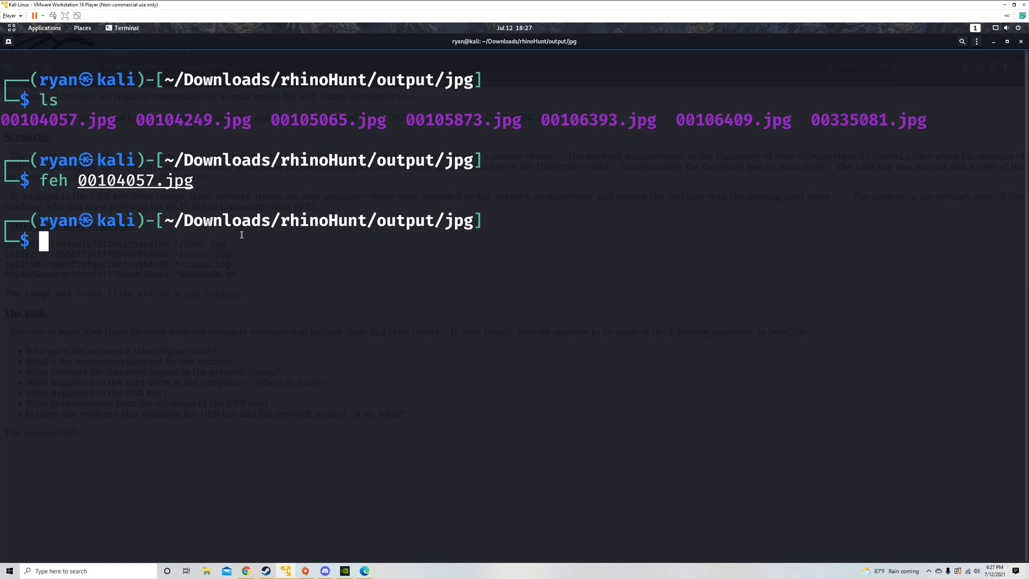
Step: Clear the screen, go up two levels to rhinoHunt with cd .., and list its contents
text(clear)
key(Return)
text(ls)
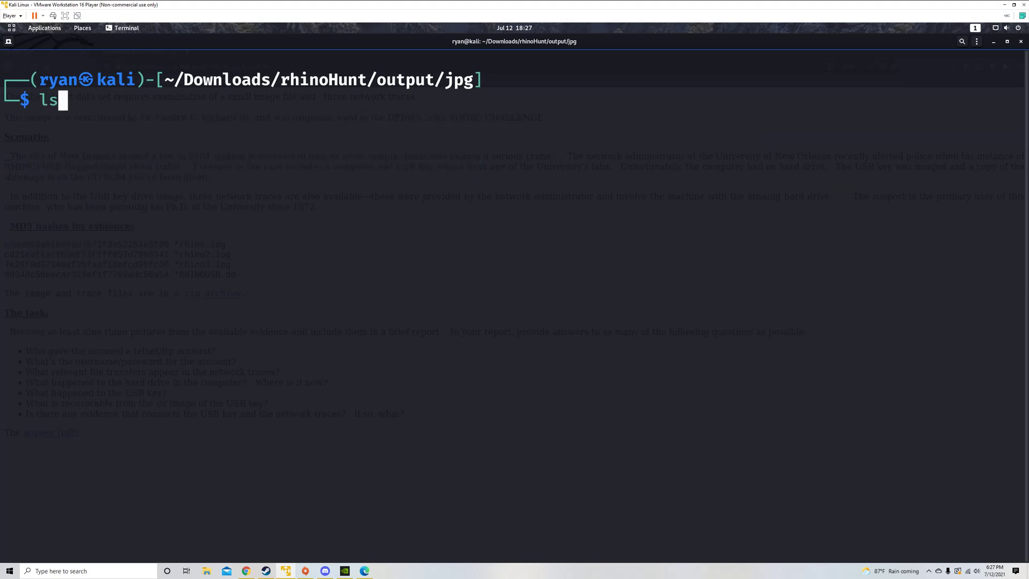
key(Return)
text(cd ..)
key(Return)
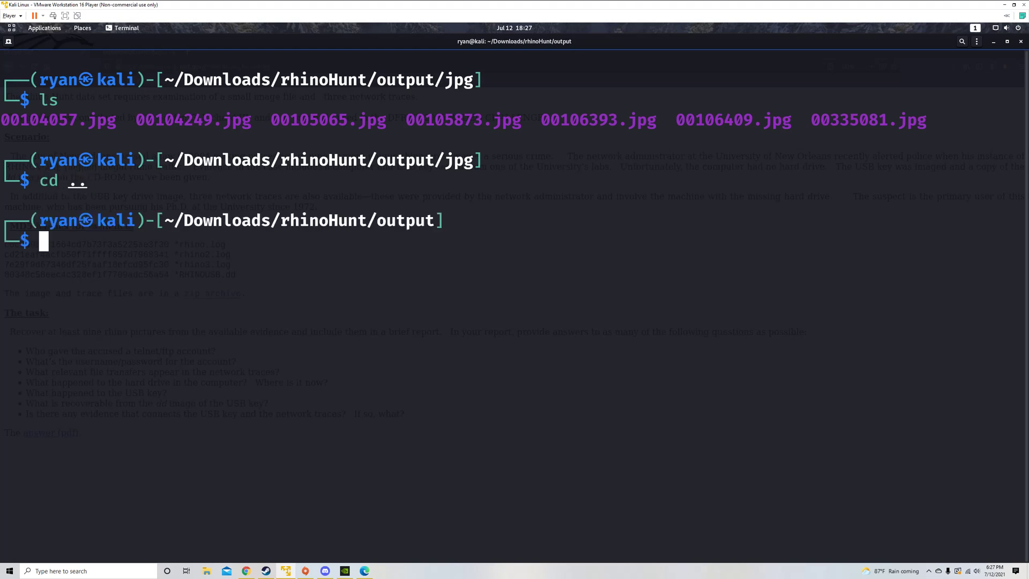
text(cd ..)
key(Return)
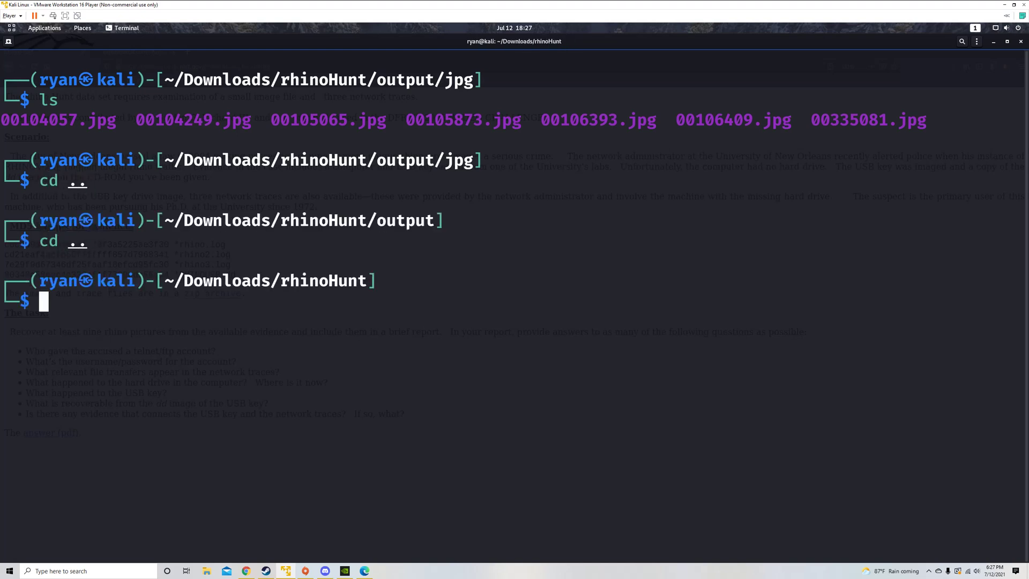
text(ls)
key(Return)
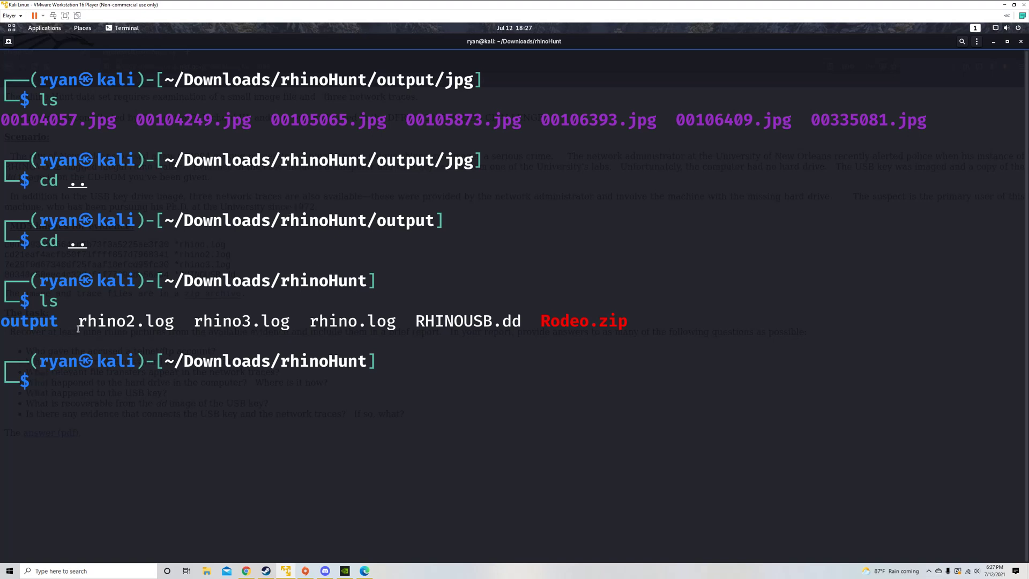
Step: Highlight rhino2.log and rhino.log in the folder listing
drag(83, 325, 174, 328)
click(175, 333)
drag(311, 321, 396, 323)
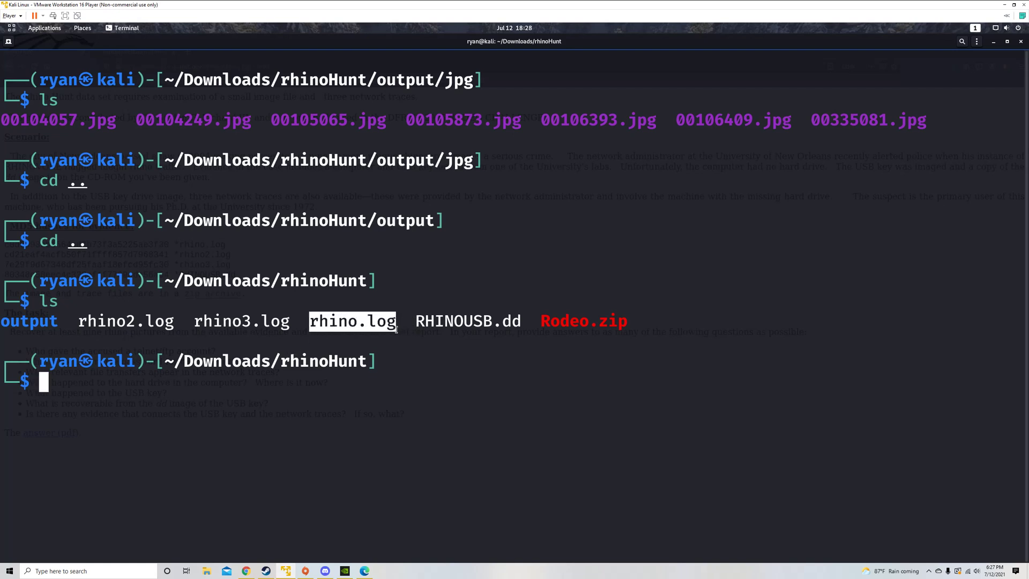
click(367, 400)
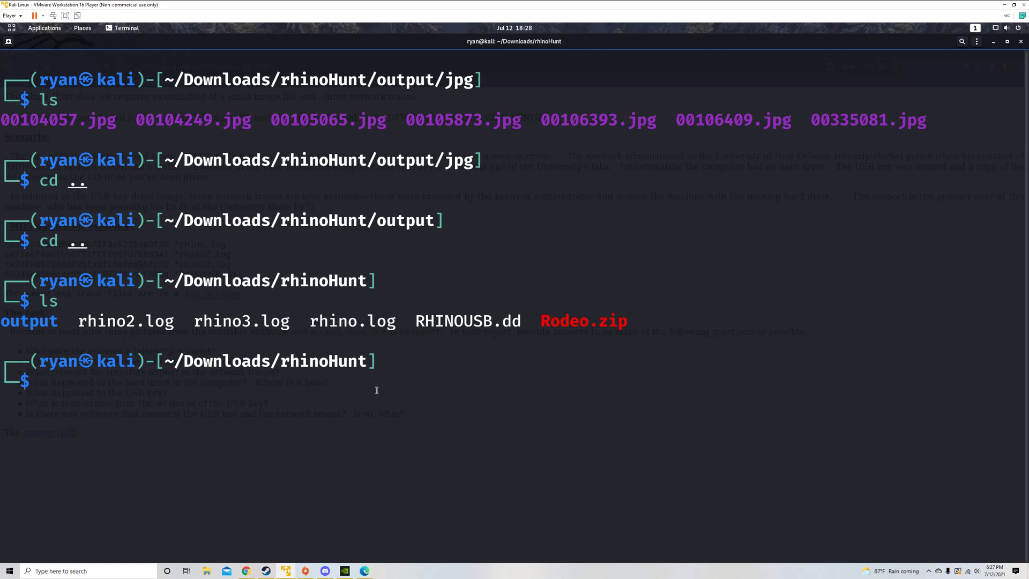
Step: Launch Wireshark as root on rhino.log using 'sudo wireshark rhino.log'
text(sudo wire)
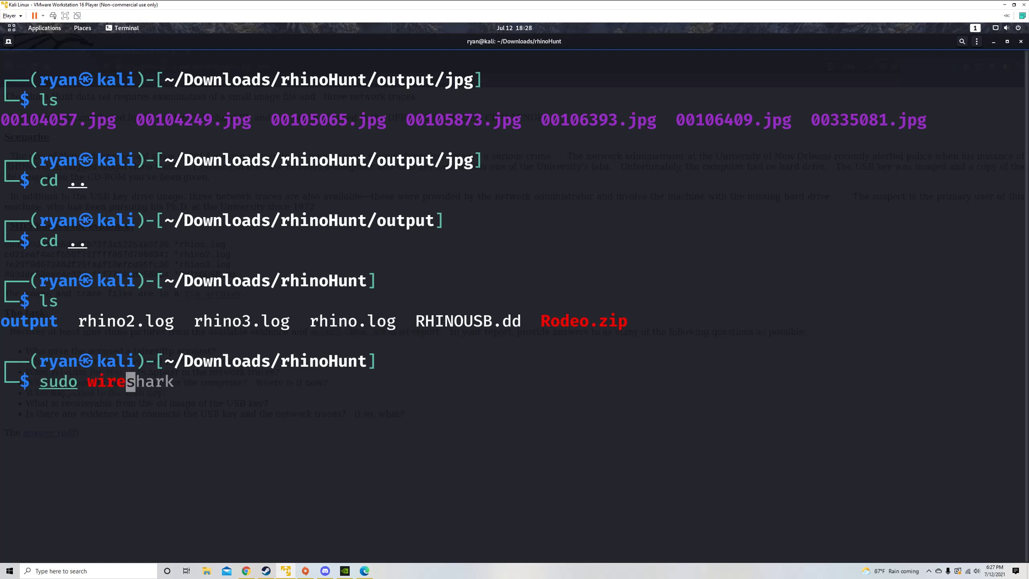
text(shark)
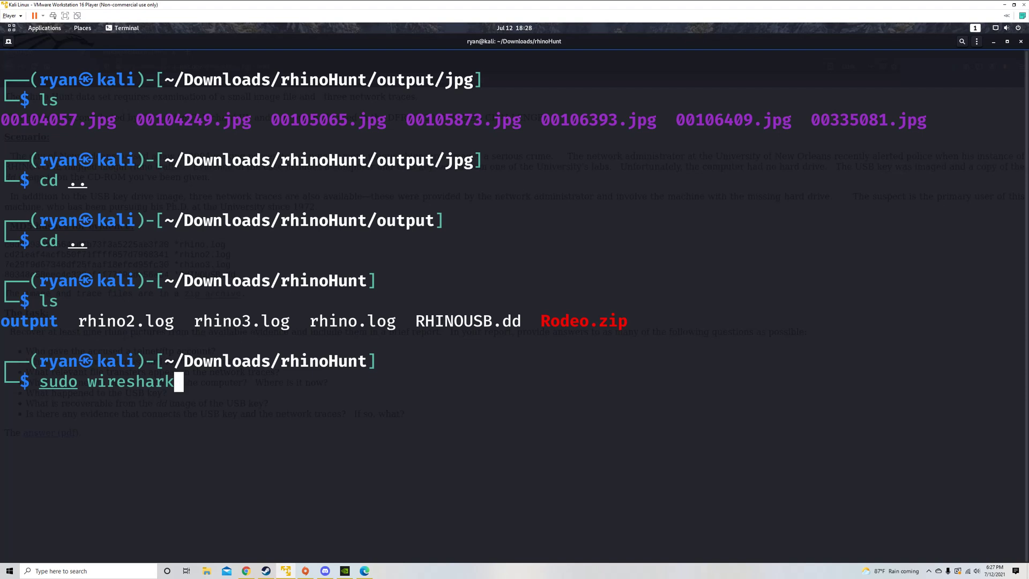
text(rhino)
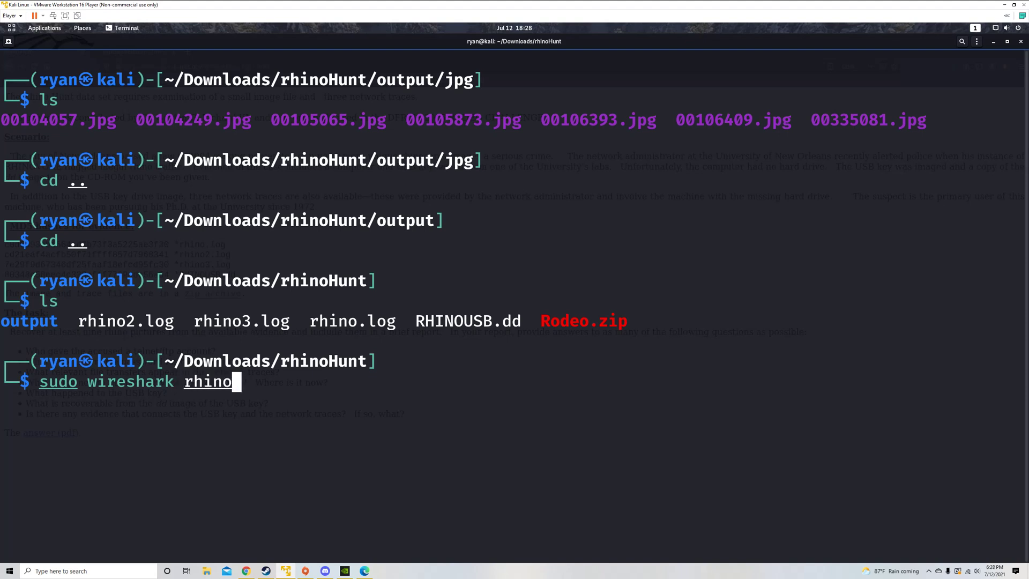
key(Tab)
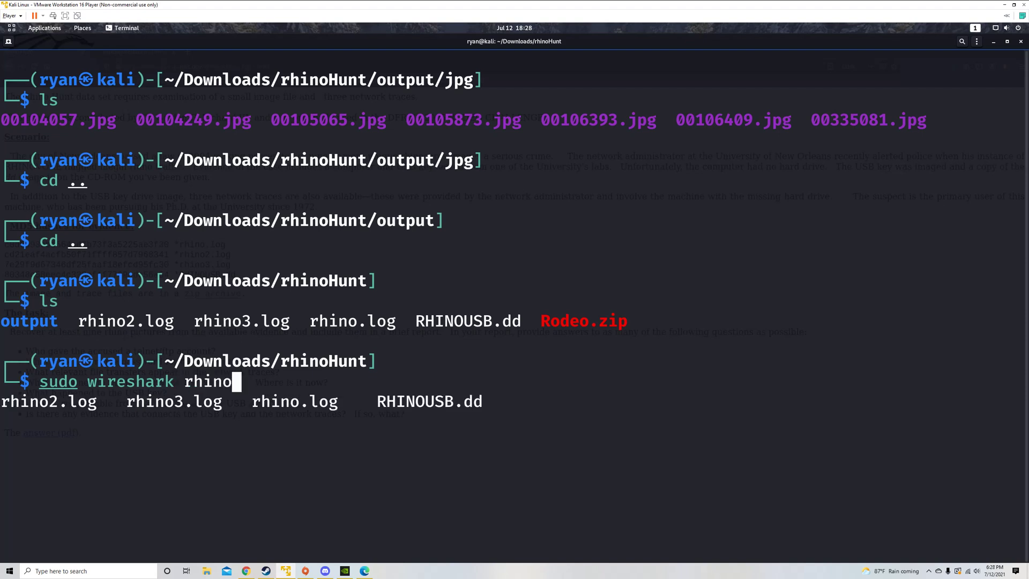
text(.log)
key(Return)
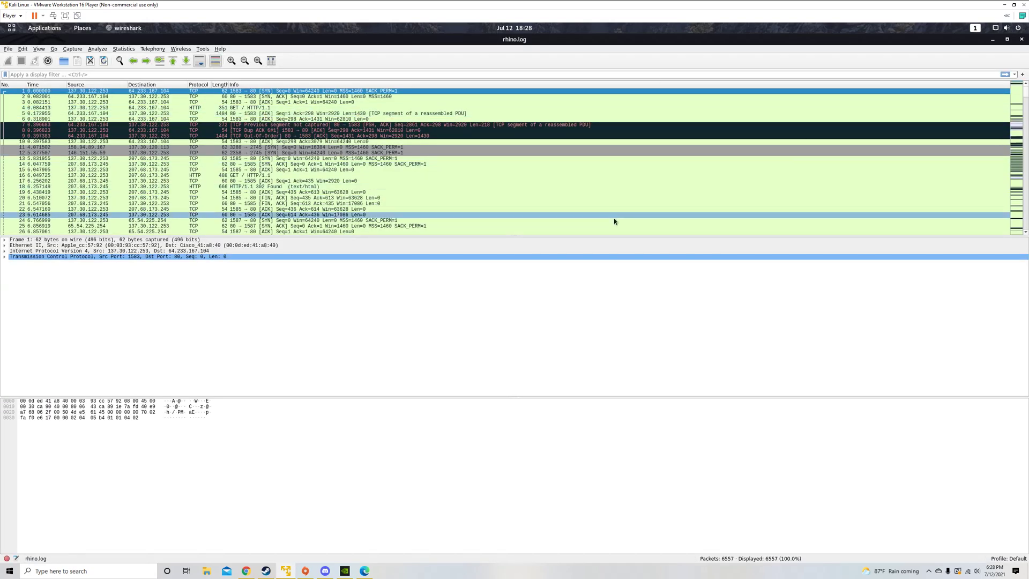
Step: Enlarge the packet text twice and autosize the Length, Protocol, Destination, Source and Time columns
key(ctrl+plus)
key(ctrl+plus)
key(ctrl+plus)
key(ctrl+plus)
key(ctrl+plus)
key(ctrl+plus)
key(ctrl+plus)
key(ctrl+plus)
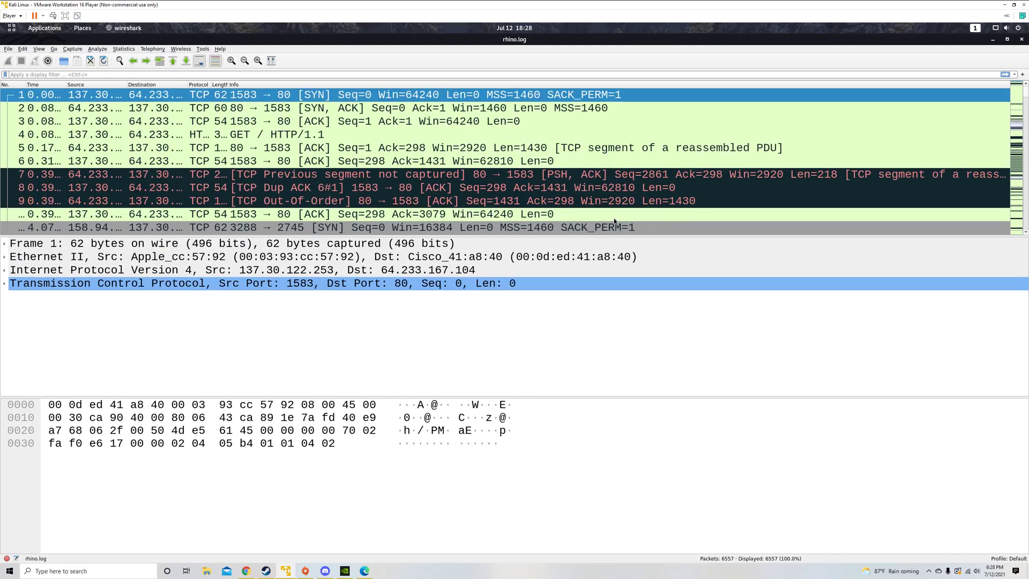
key(ctrl+plus)
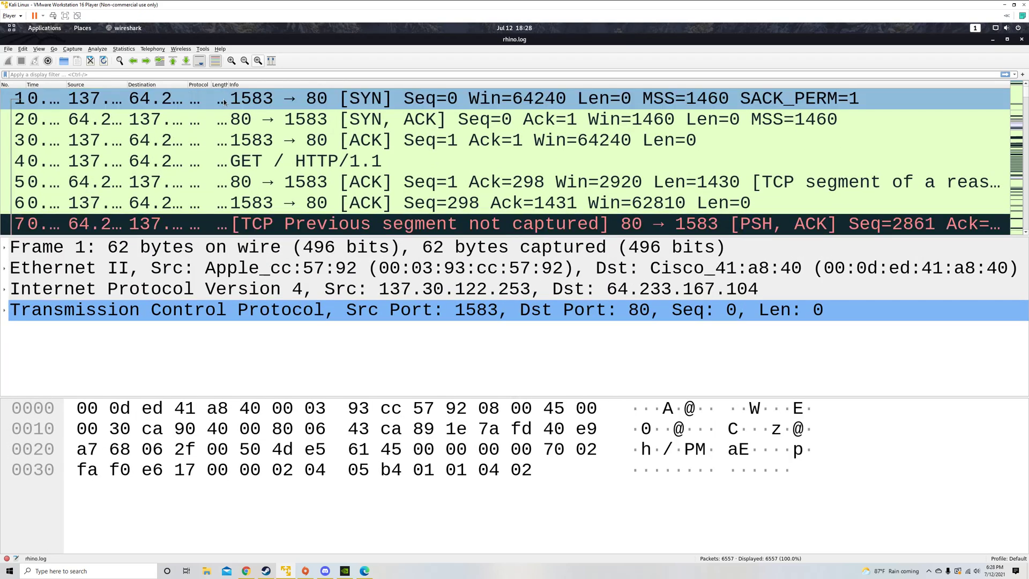
double_click(232, 86)
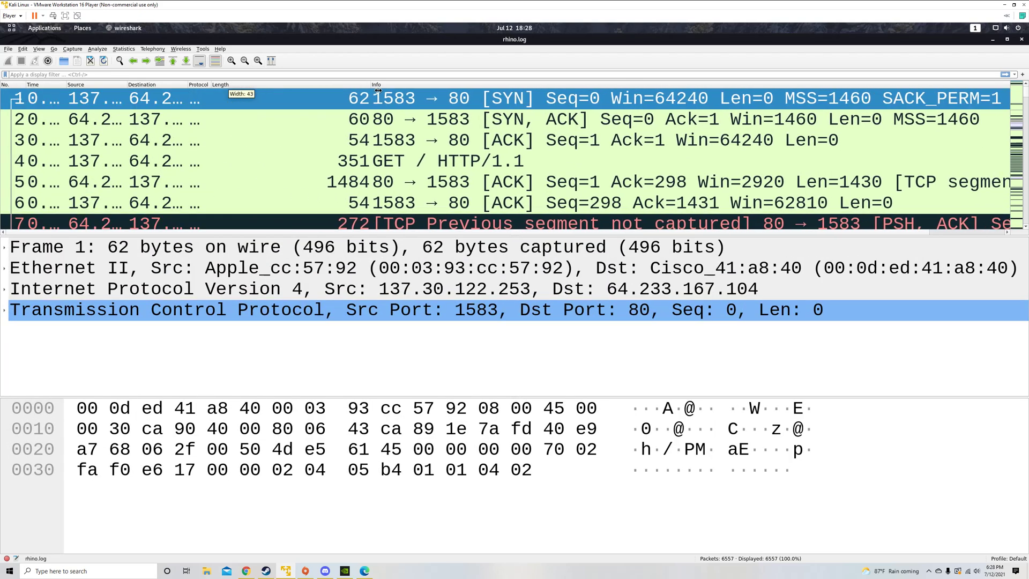
double_click(212, 86)
double_click(187, 86)
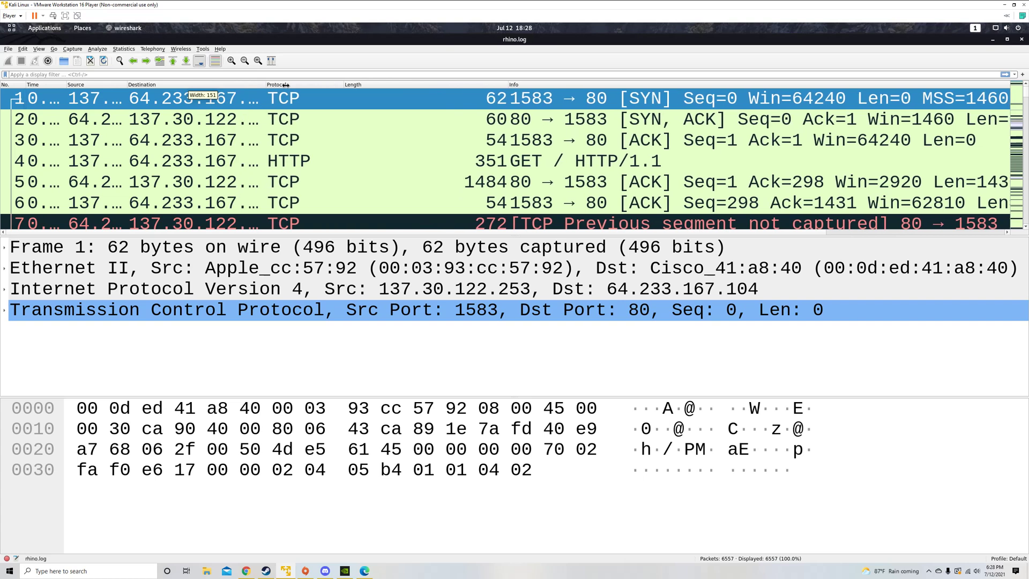
double_click(127, 86)
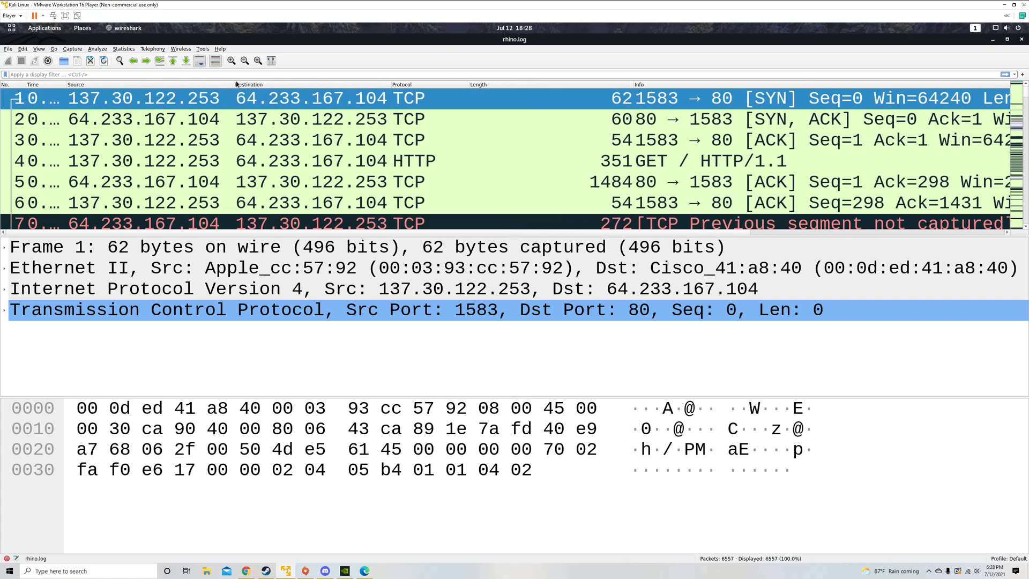
double_click(70, 88)
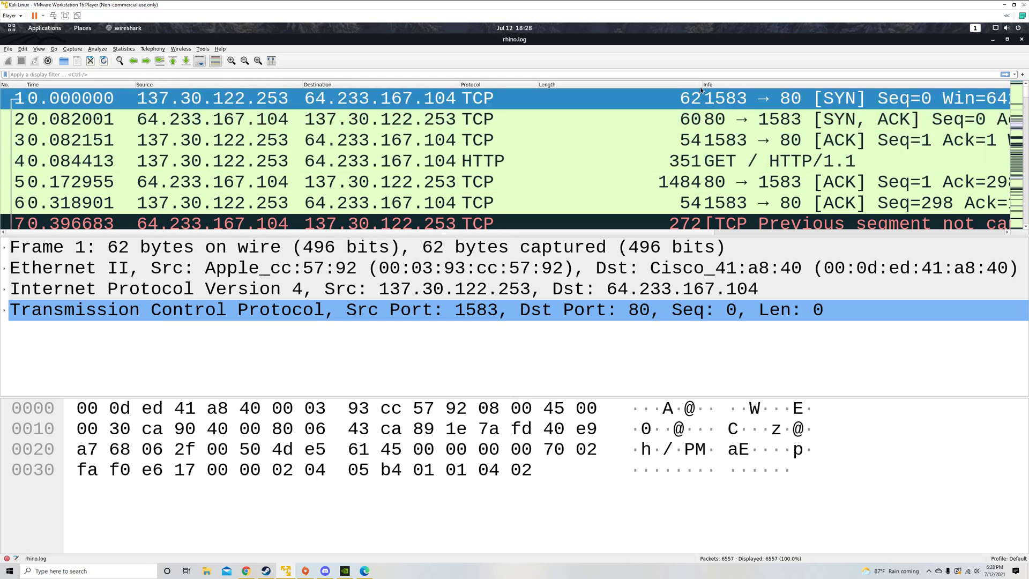
Step: Narrow Length to widen Info, restore normal text size, and open packet search with Ctrl+F
drag(703, 85, 564, 103)
key(ctrl+minus)
key(ctrl+minus)
key(ctrl+minus)
key(ctrl+minus)
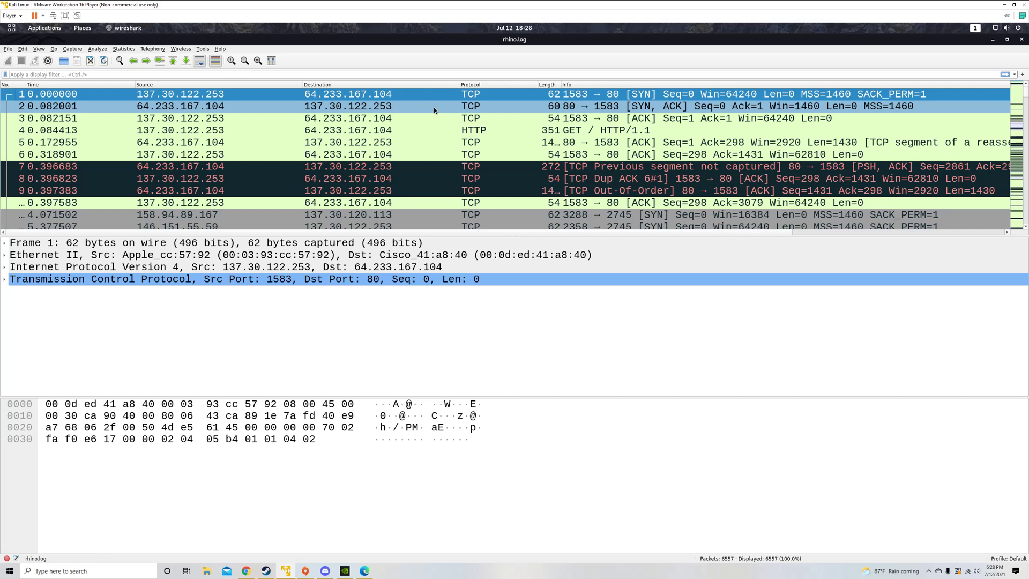
key(ctrl+f)
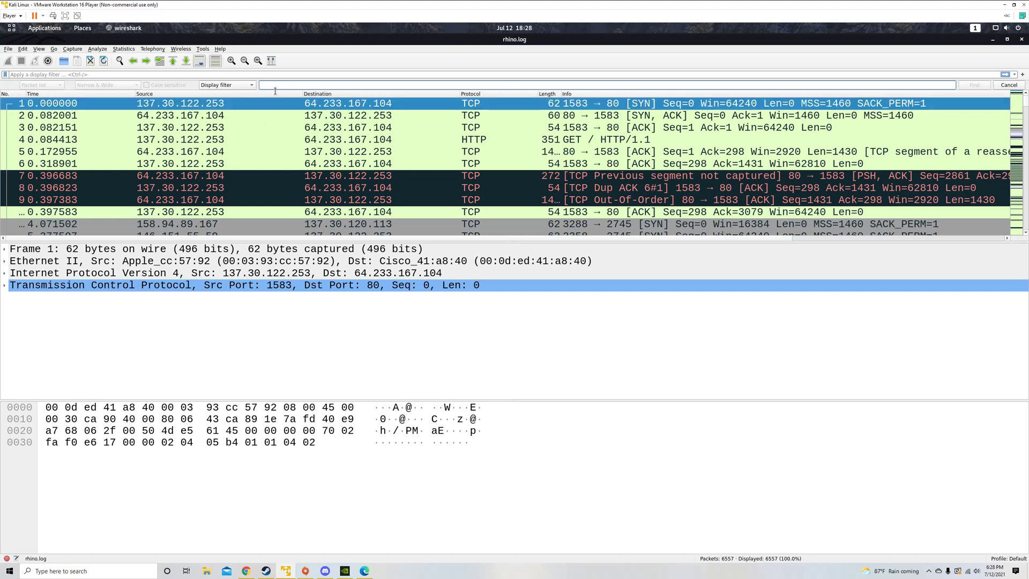
Step: Set the search type to String and find the first packet containing 'rhin'
click(235, 87)
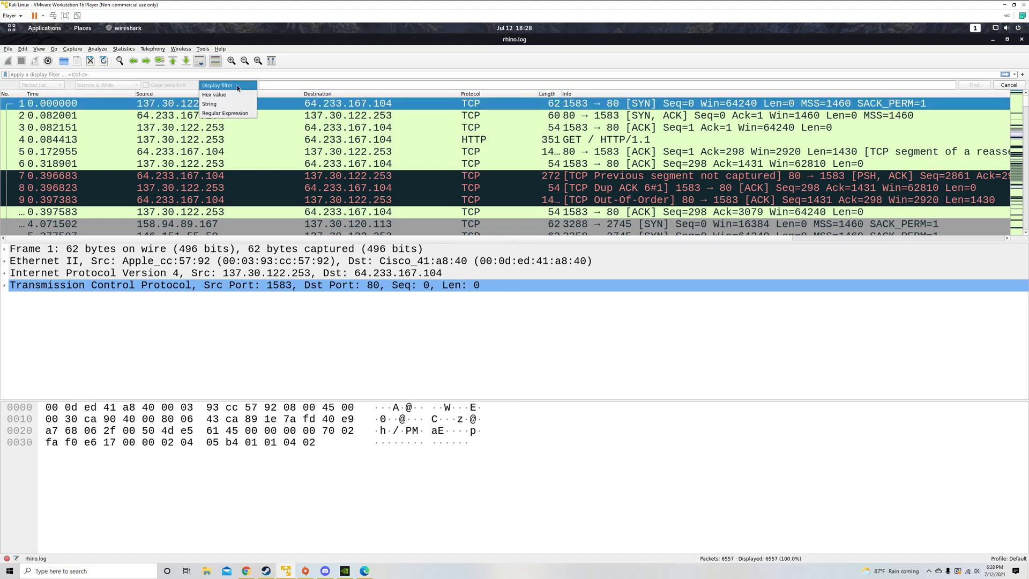
click(228, 105)
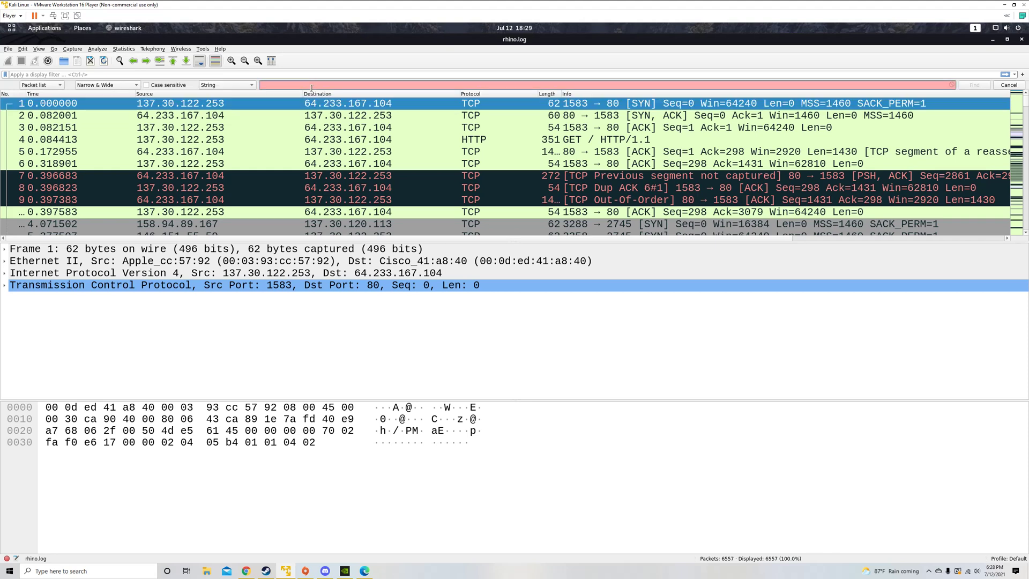
text(rhino)
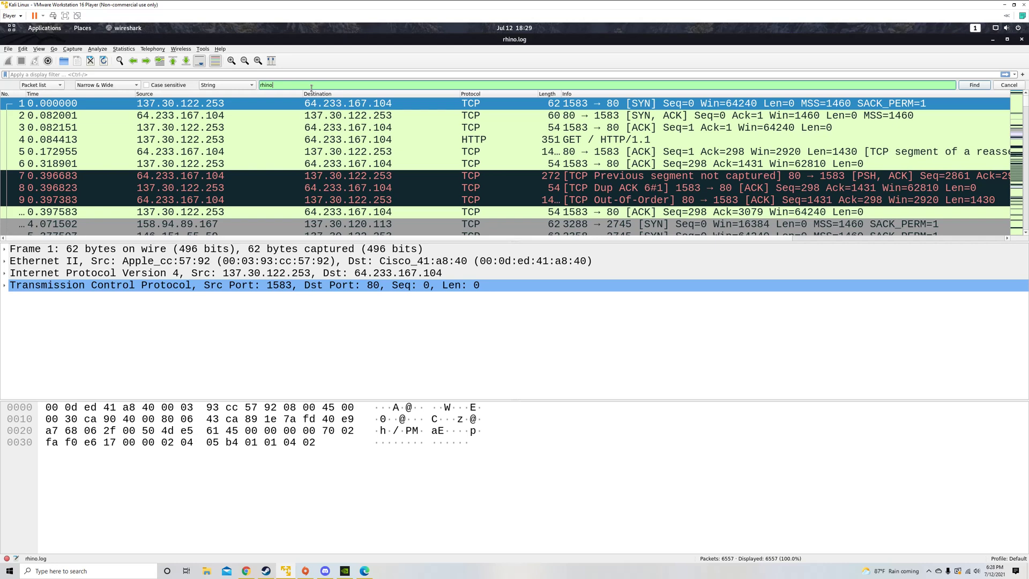
key(Return)
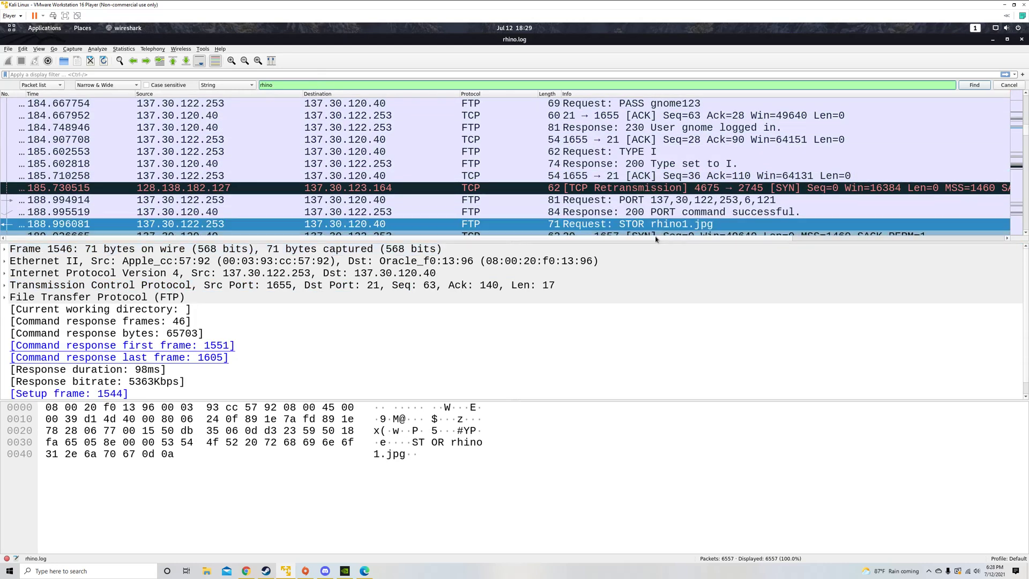
Step: Step through rhino matches from the STOR rhino1.jpg request into its data packets
click(974, 85)
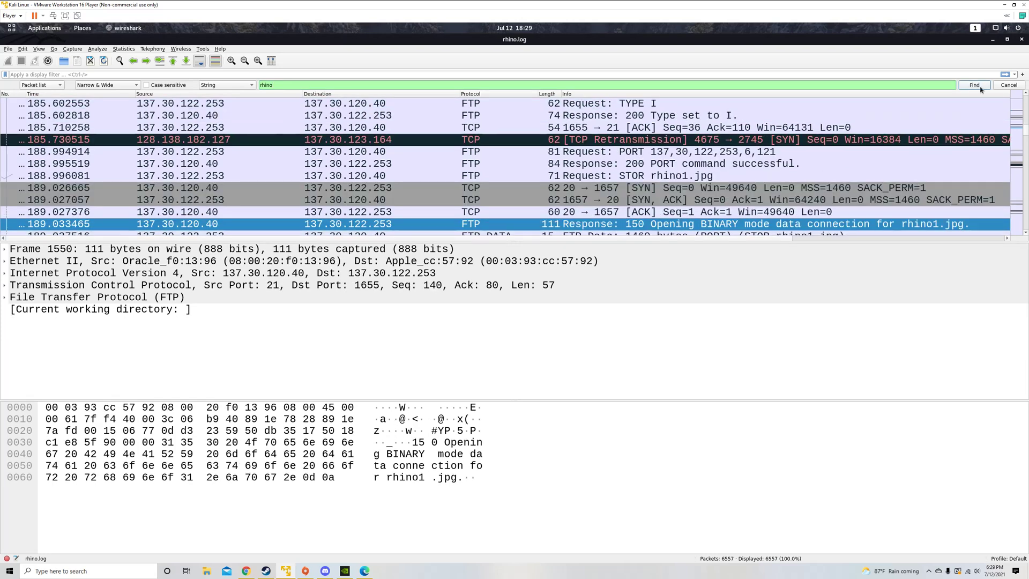
click(974, 85)
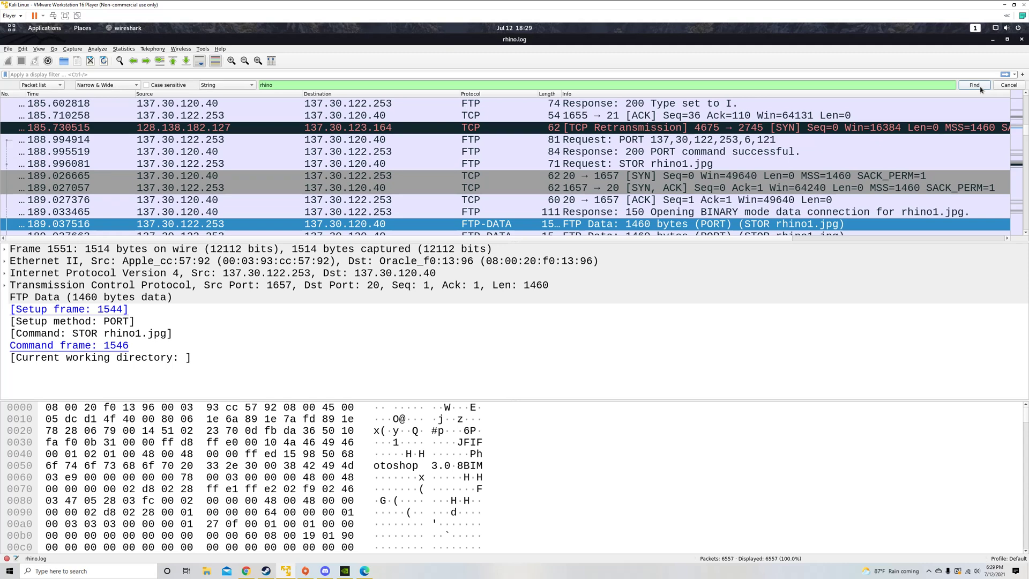
click(974, 85)
click(974, 85)
click(974, 85)
click(974, 85)
click(980, 88)
click(981, 87)
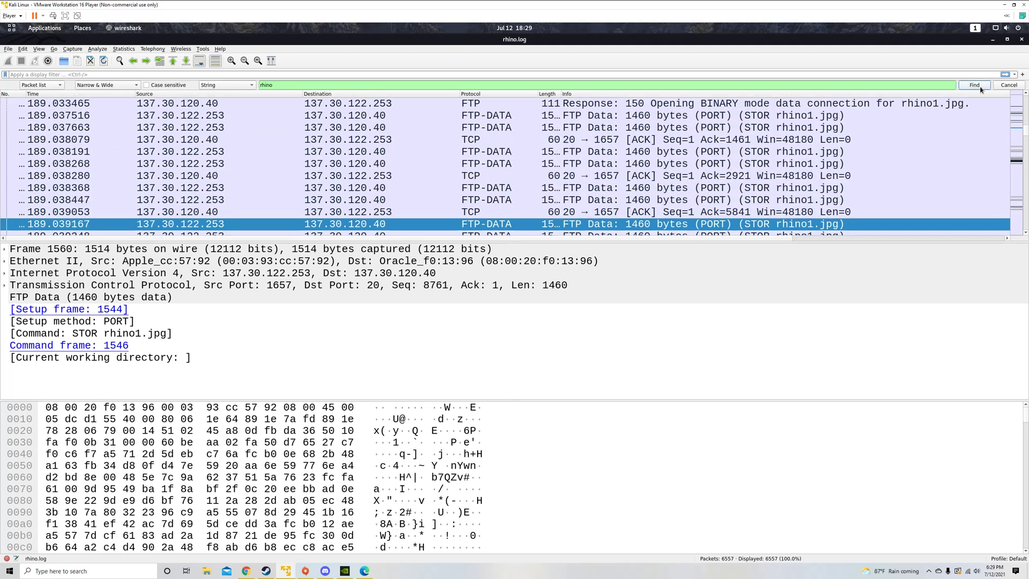
click(980, 87)
click(980, 88)
click(980, 87)
click(980, 87)
Step: Keep advancing through later rhino matches past the rhino1.jpg upload
click(980, 87)
click(981, 87)
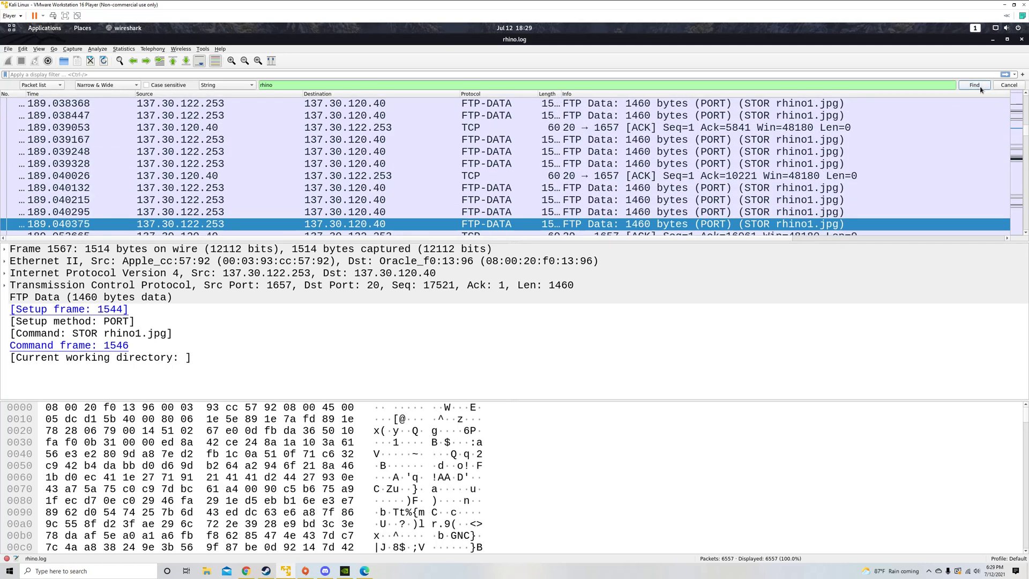
click(980, 88)
click(980, 87)
click(981, 87)
click(980, 88)
click(980, 88)
click(980, 87)
triple_click(980, 87)
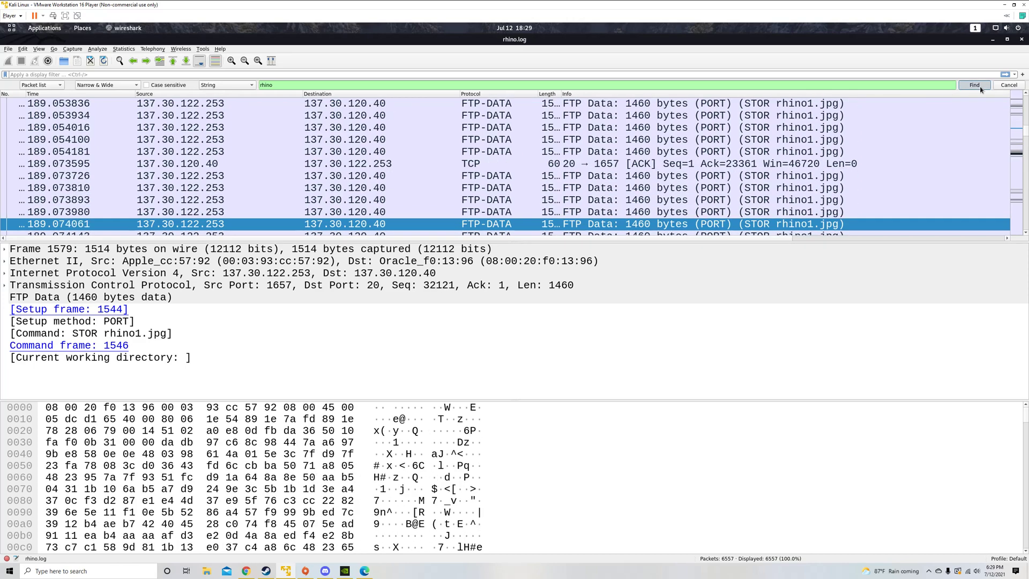
triple_click(980, 87)
double_click(980, 88)
triple_click(980, 87)
triple_click(981, 88)
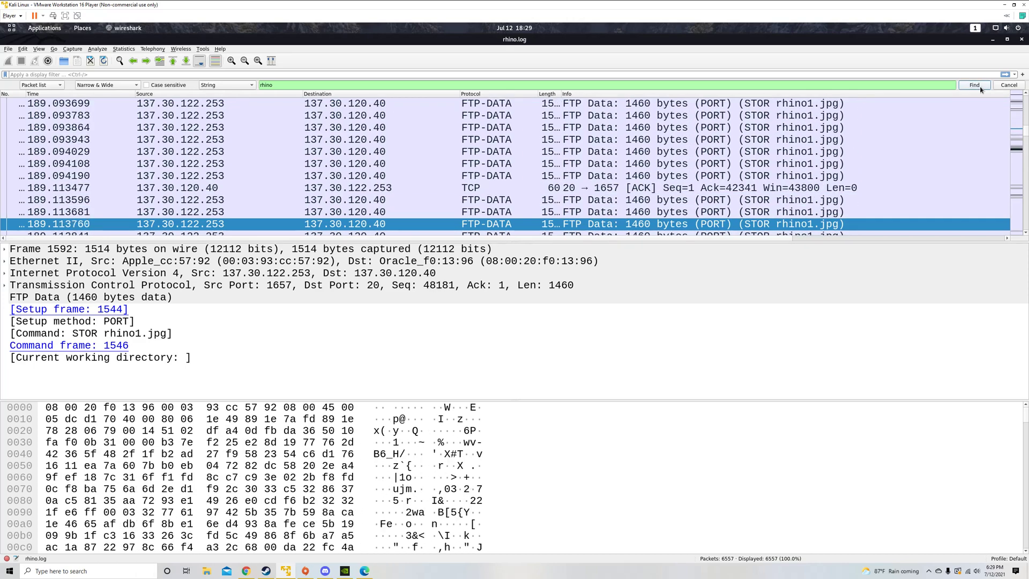
click(980, 87)
triple_click(980, 87)
double_click(980, 88)
triple_click(980, 88)
Step: Advance into the STOR rhino3.jpg transfer and step through its data packets
click(982, 89)
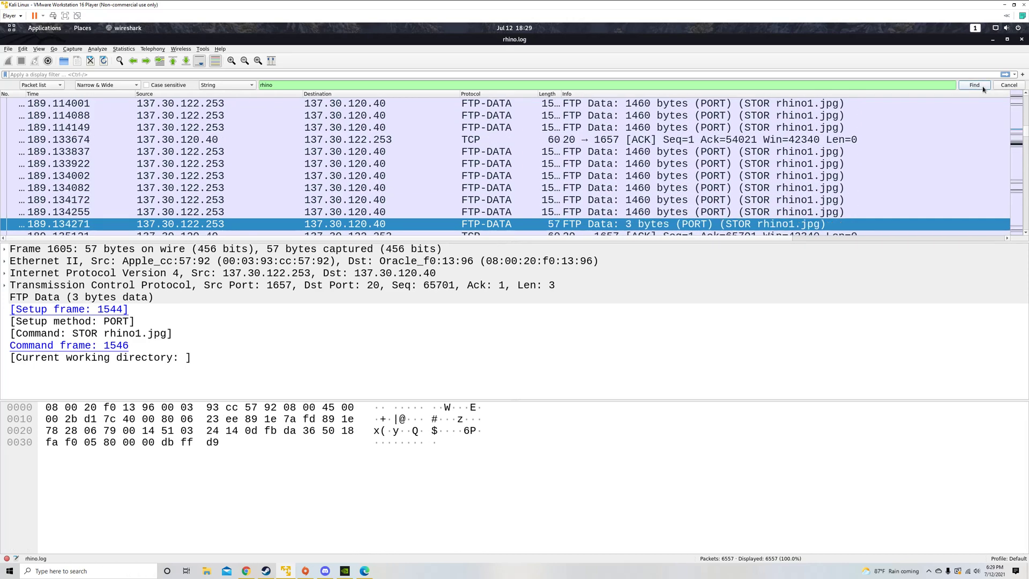
click(982, 88)
click(982, 88)
click(982, 88)
triple_click(984, 88)
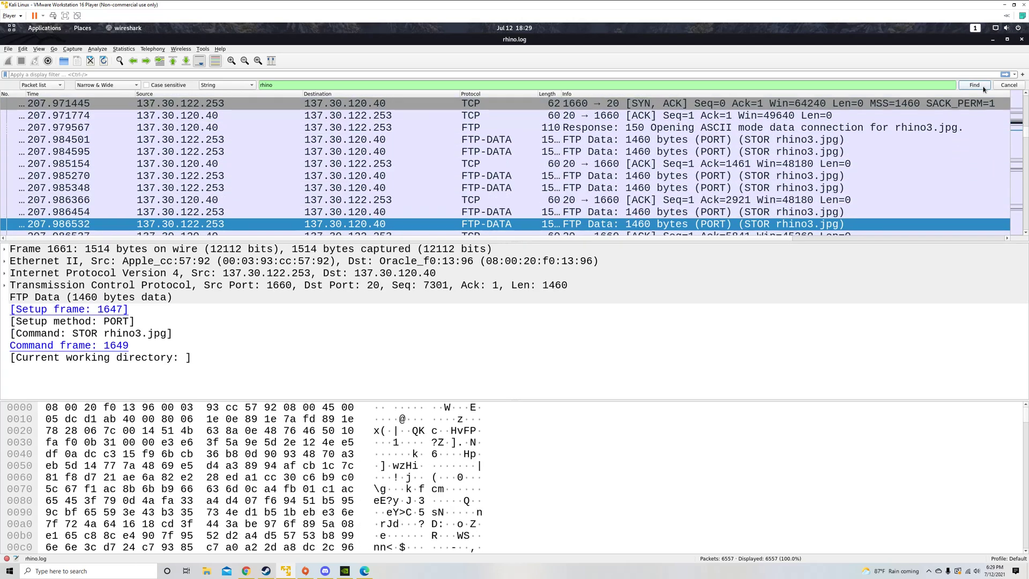
double_click(984, 88)
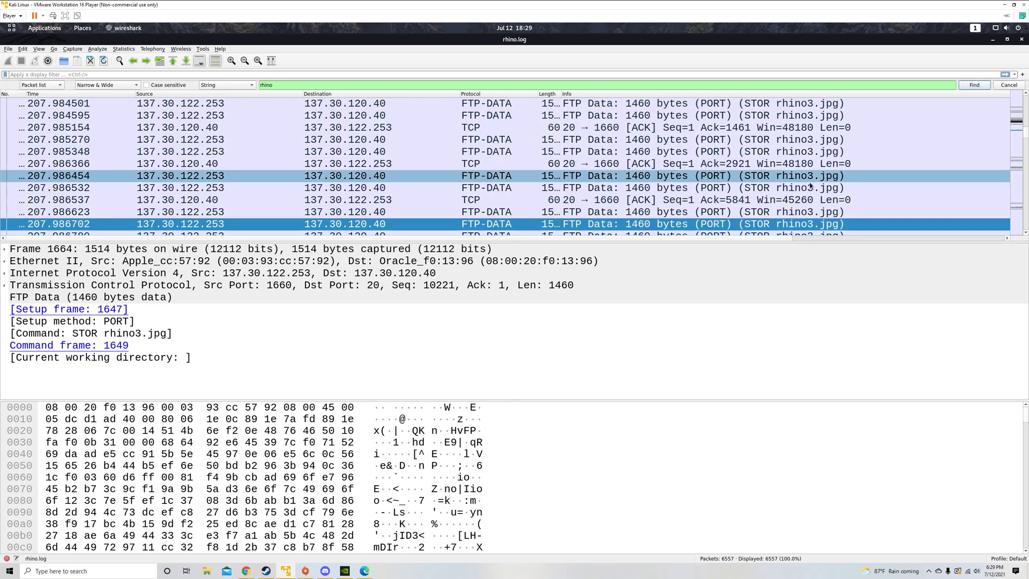